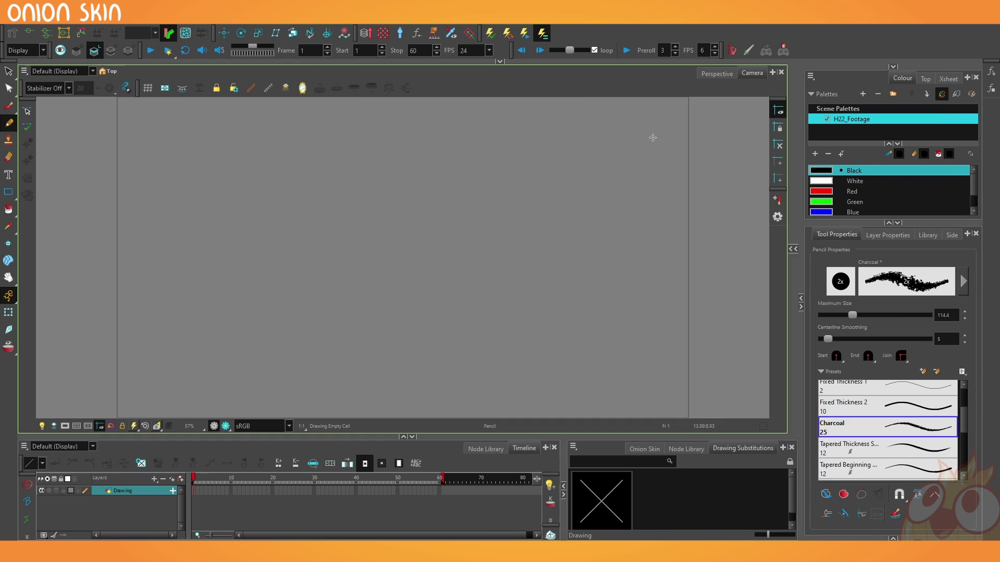
- Draw wavy black test strokes on the canvas with the Charcoal, Rough and both felt pencil textures
mouse_move(646, 134)
mouse_down()
mouse_move(591, 151)
mouse_move(371, 139)
mouse_move(357, 256)
mouse_move(270, 378)
mouse_move(137, 369)
mouse_up()
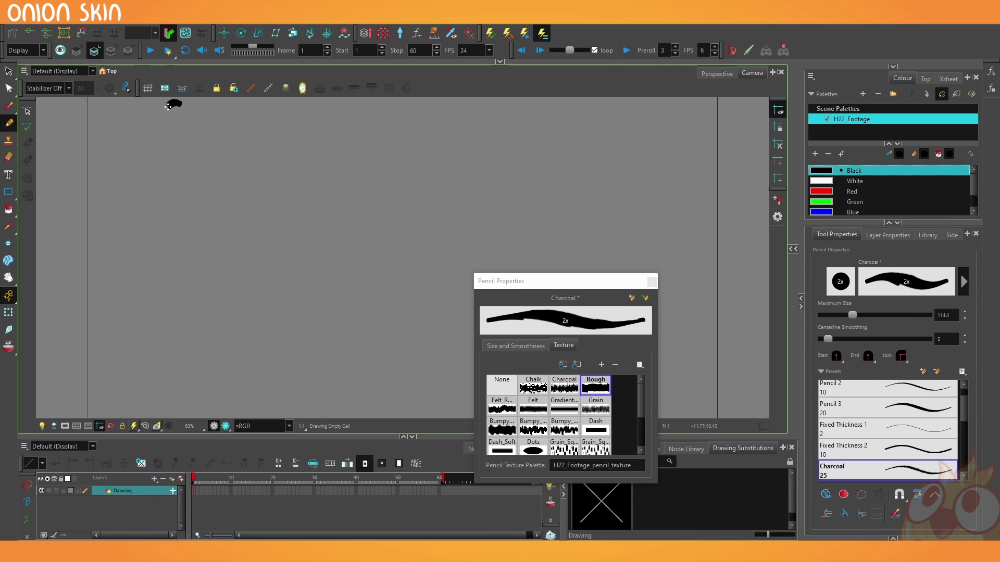
drag(176, 102, 169, 383)
mouse_move(271, 110)
mouse_down()
mouse_move(290, 194)
mouse_move(270, 408)
mouse_up()
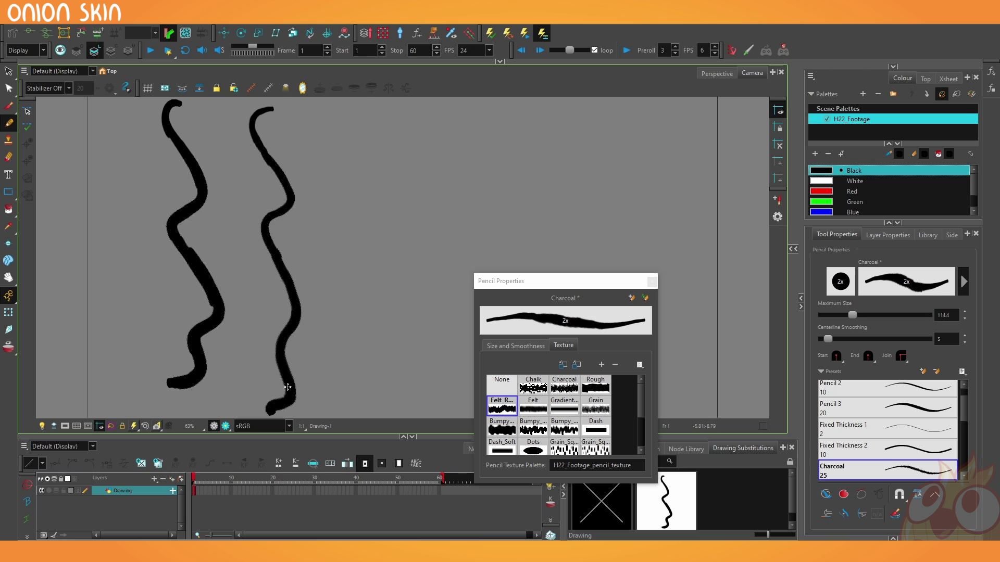
click(528, 411)
drag(354, 99, 347, 414)
- Draw more wavy test strokes beside the first ones with the Gradient, Grain and Dash_Soft pencil textures
click(536, 286)
drag(535, 286, 677, 282)
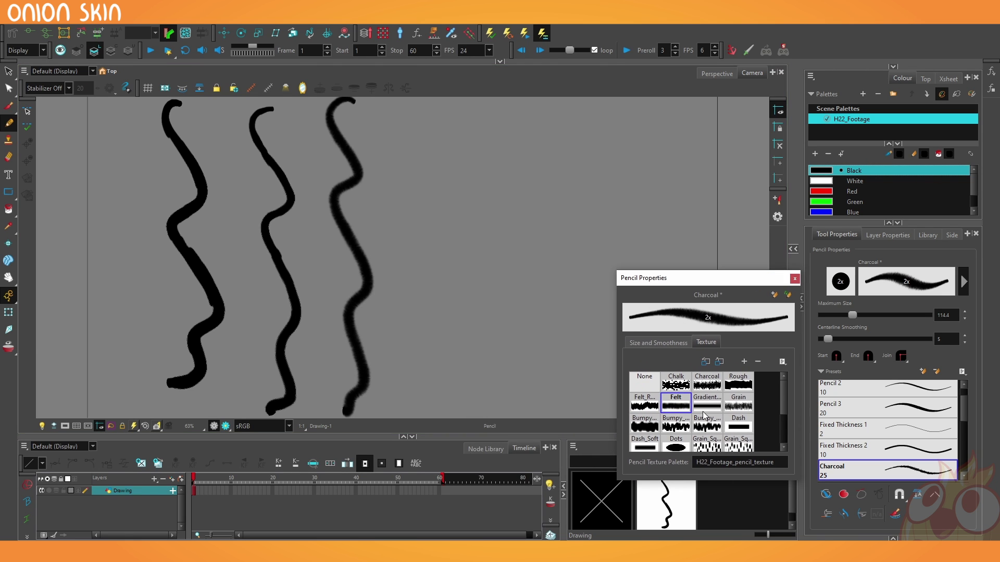
click(707, 401)
drag(409, 109, 414, 415)
click(738, 403)
drag(466, 108, 479, 391)
click(645, 437)
drag(503, 108, 516, 398)
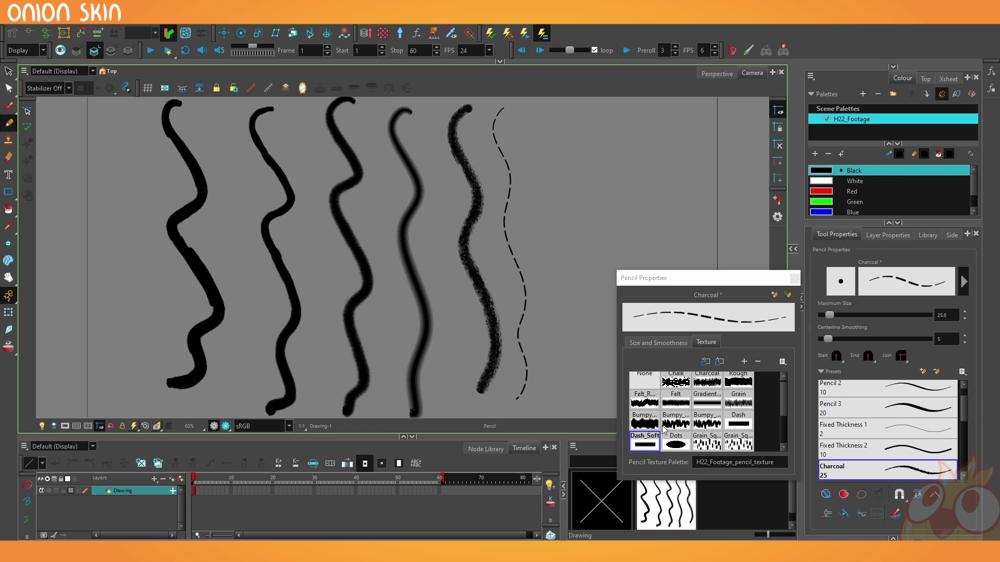
drag(529, 104, 536, 211)
mouse_move(403, 112)
mouse_down()
mouse_move(478, 254)
mouse_move(409, 305)
mouse_move(377, 161)
mouse_move(312, 221)
mouse_up()
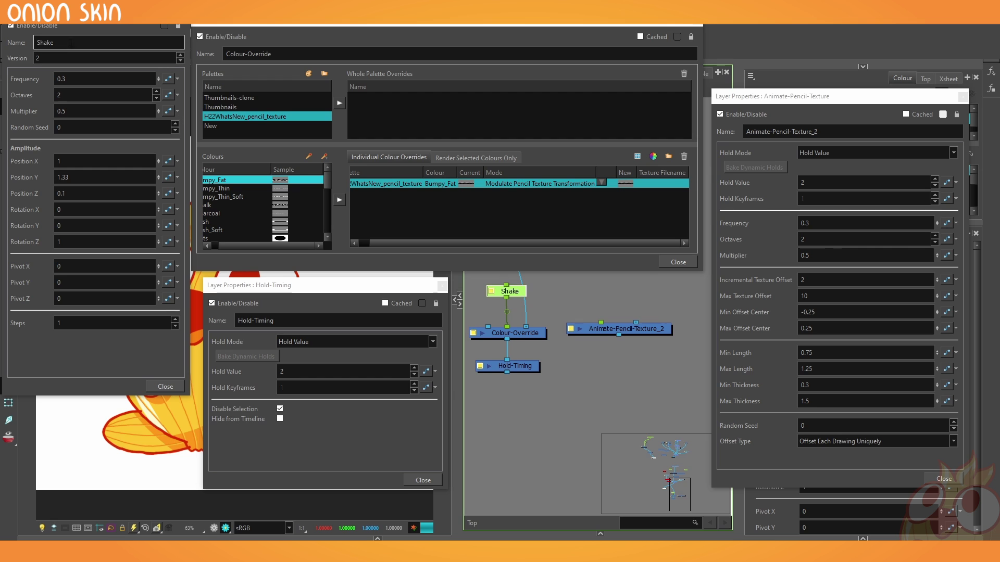
- Examine the settings of the Colour-Override, Hold-Timing and Animate-Pencil-Texture_2 nodes
click(530, 334)
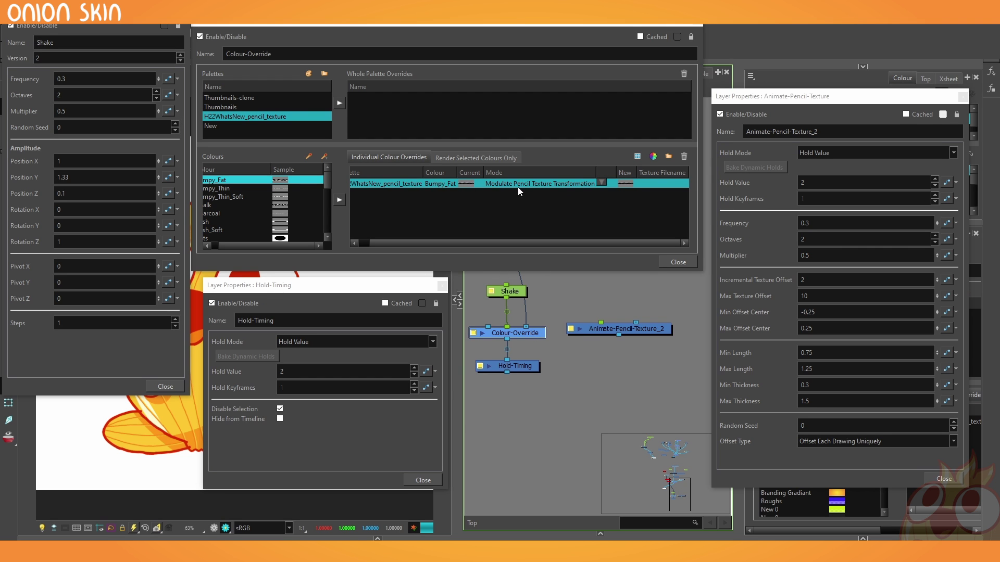
click(529, 358)
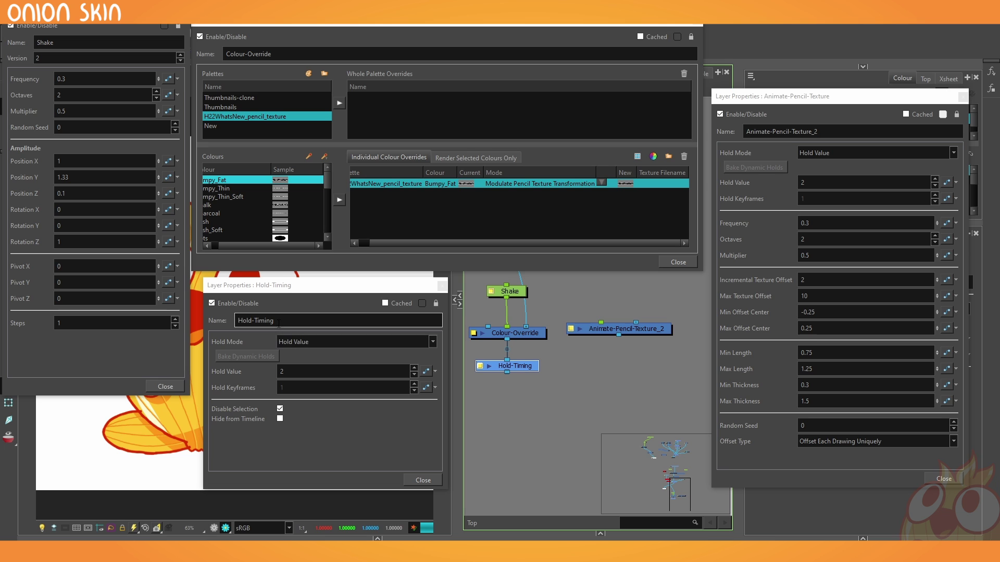
click(628, 329)
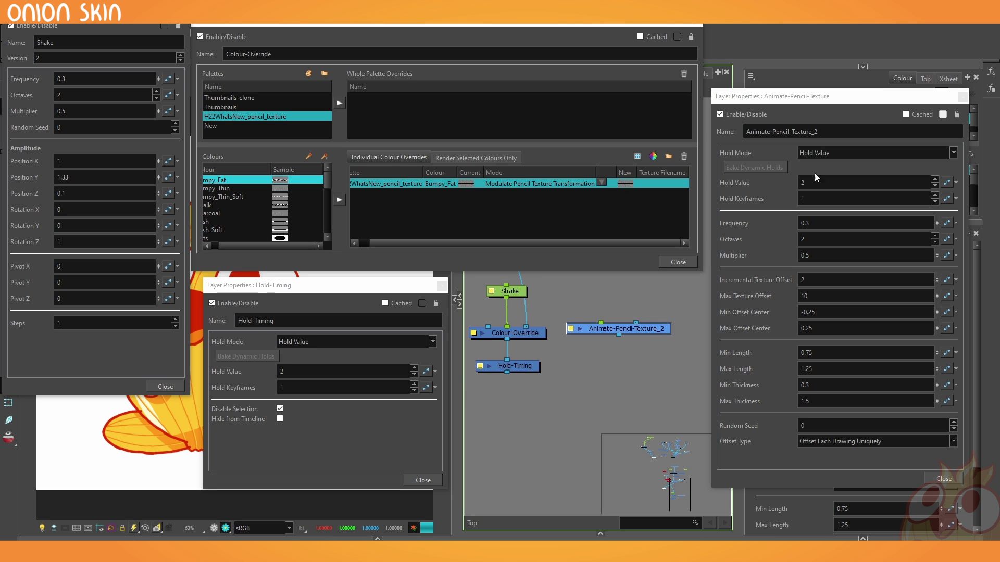
click(859, 425)
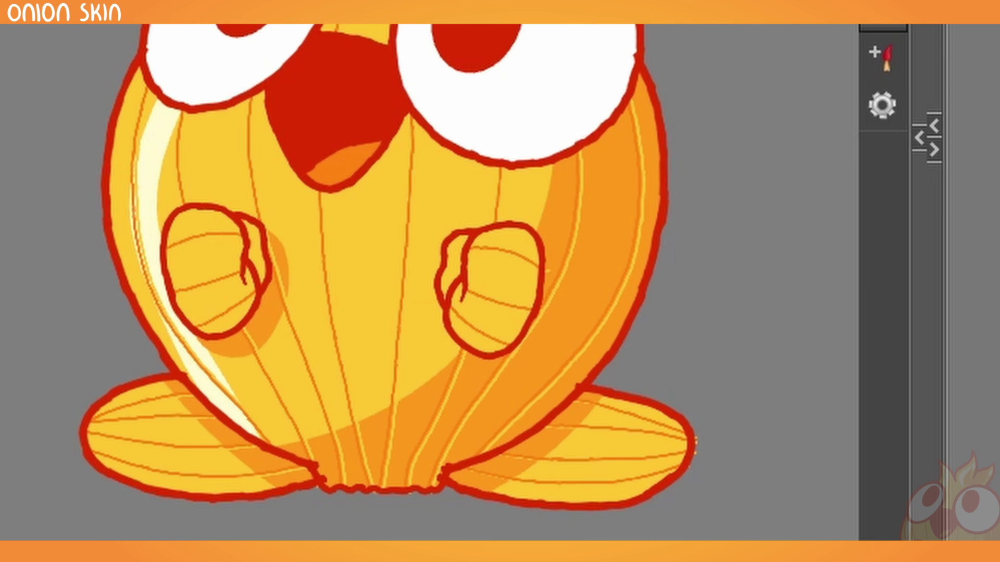
- Add an Animate Pencil Texture node from the Node Library onto the connection between Onion_Flat_Vector and Display
click(567, 421)
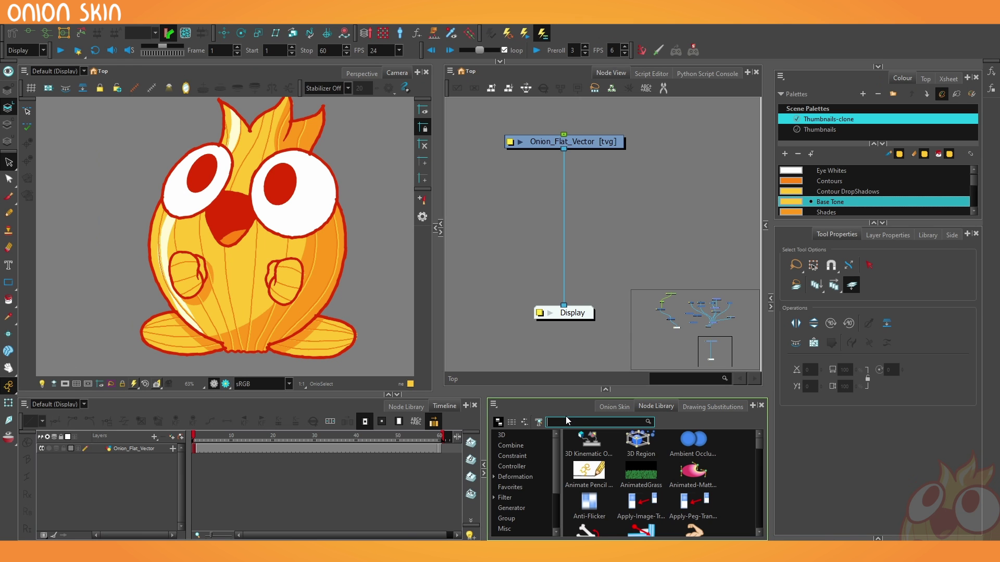
click(503, 498)
drag(588, 450, 536, 243)
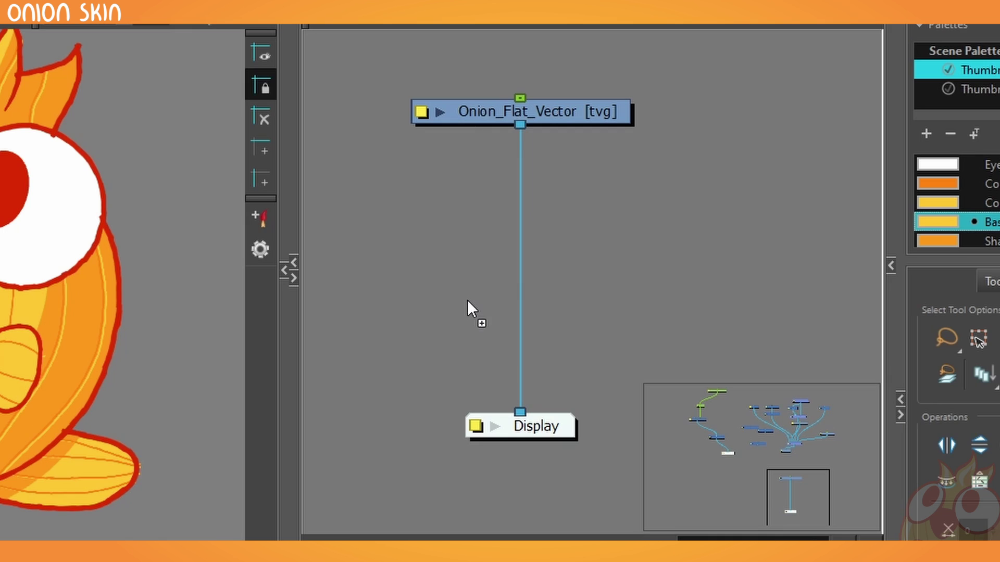
drag(467, 300, 508, 302)
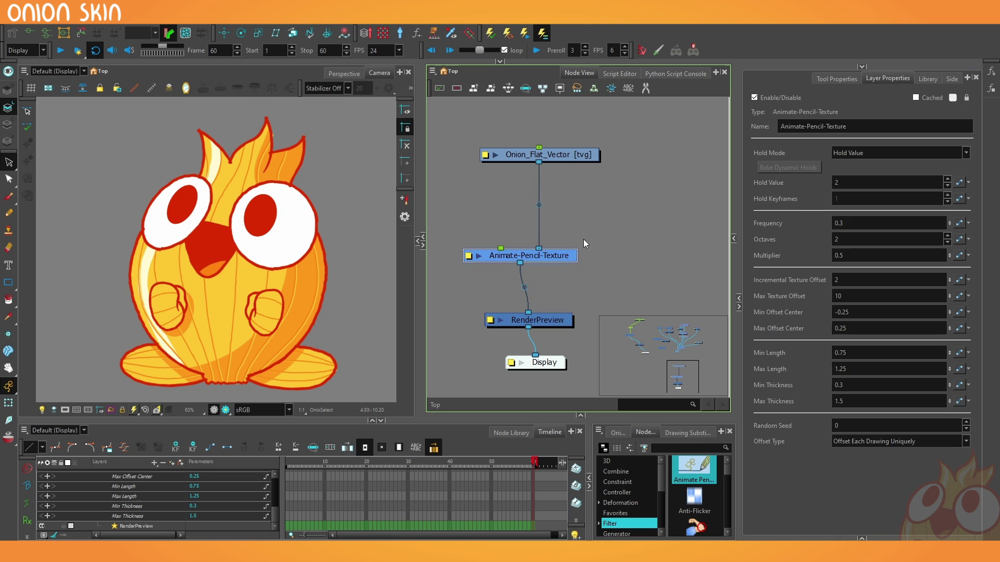
- Add a peg for the Animate-Pencil-Texture node with no node selected
click(505, 224)
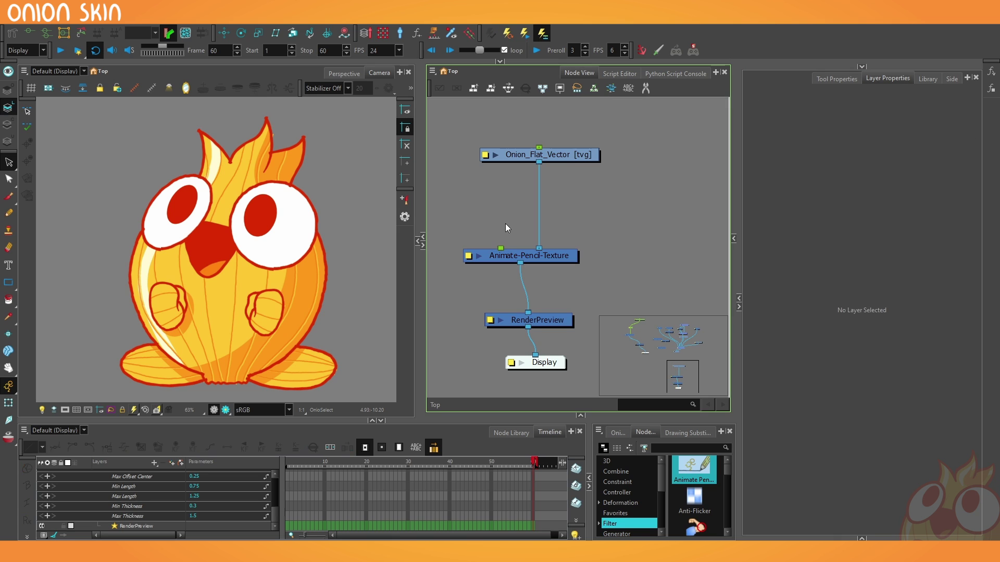
key(ctrl+p)
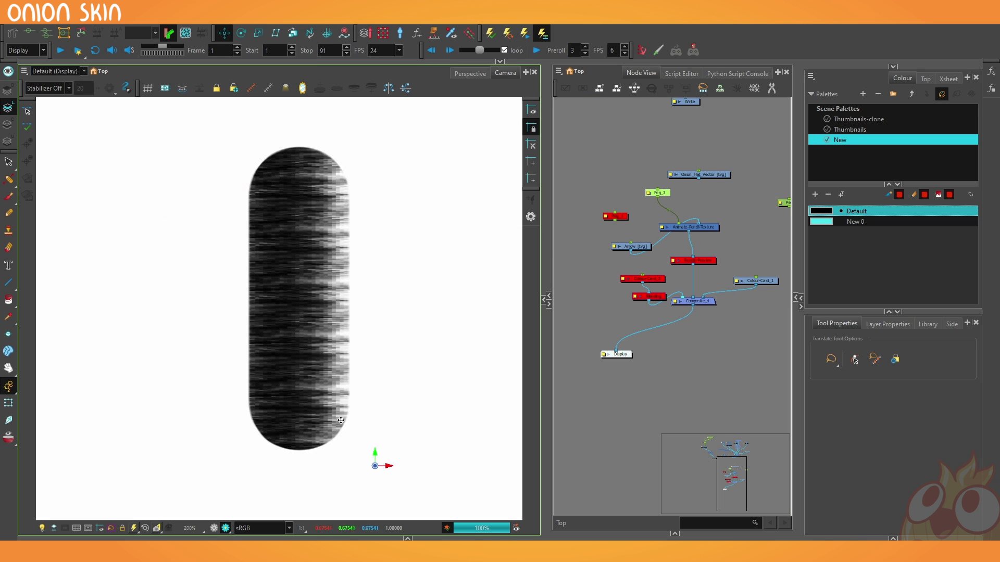
- Move the line's pencil texture upward through its peg and rotate it with the Rotate tool
mouse_move(340, 481)
mouse_down()
mouse_move(342, 155)
mouse_move(340, 348)
mouse_up()
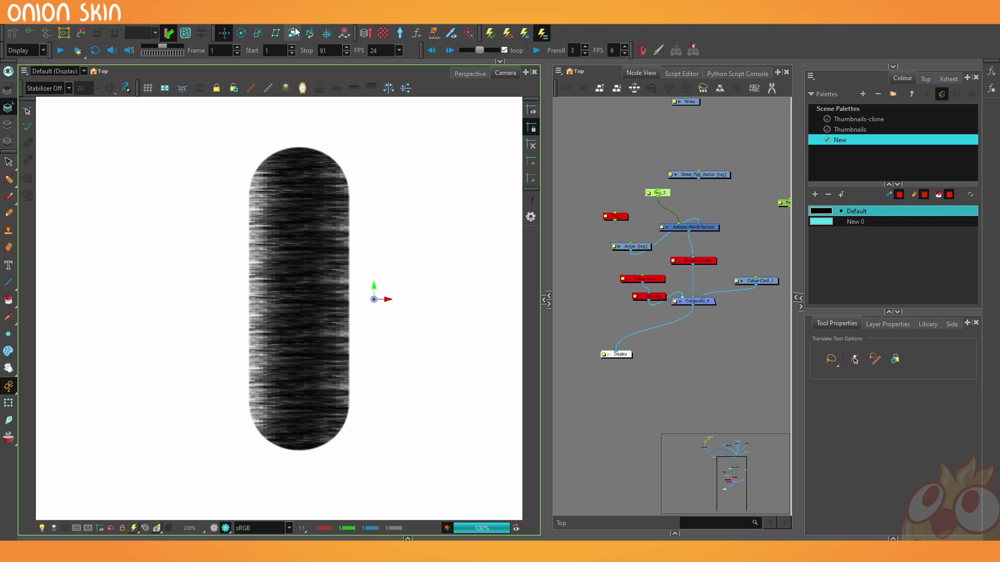
key(alt+3)
mouse_move(375, 156)
mouse_down()
mouse_move(464, 196)
mouse_move(500, 252)
mouse_move(507, 306)
mouse_move(504, 350)
mouse_move(475, 402)
mouse_move(421, 440)
mouse_move(363, 455)
mouse_up()
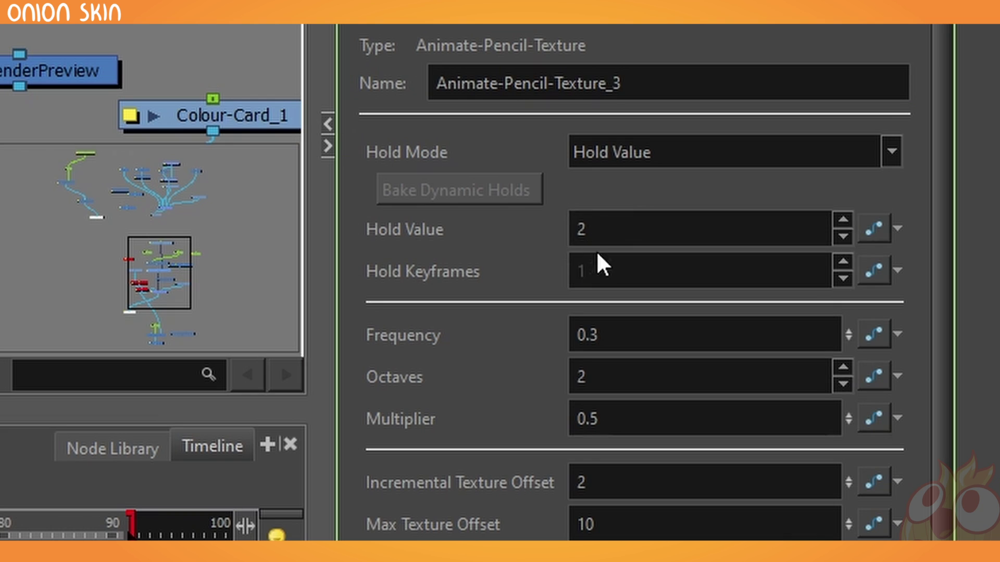
click(578, 236)
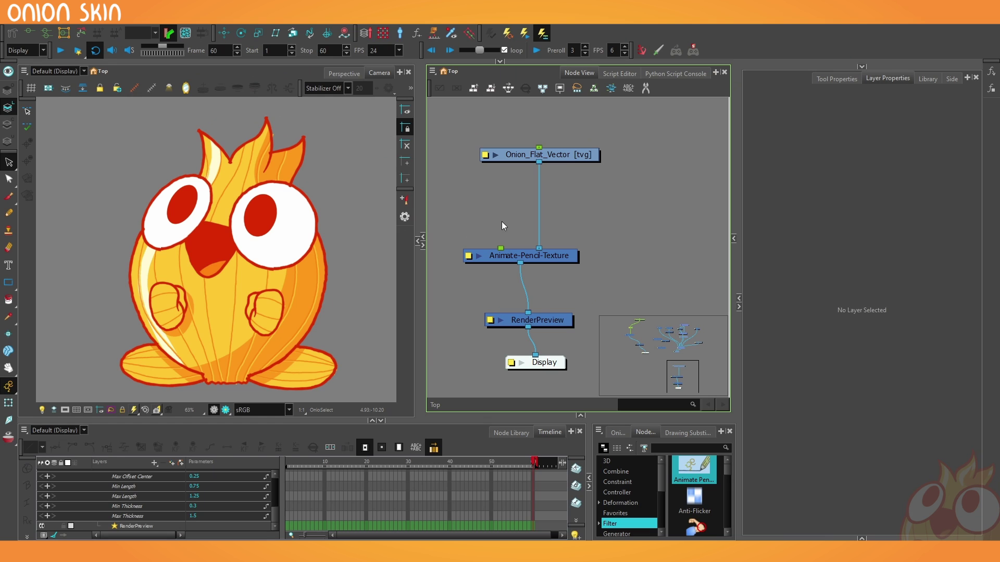
- Add a peg and connect it to the green input port of Animate-Pencil-Texture, positioned just above that node
key(ctrl+p)
drag(512, 217, 500, 249)
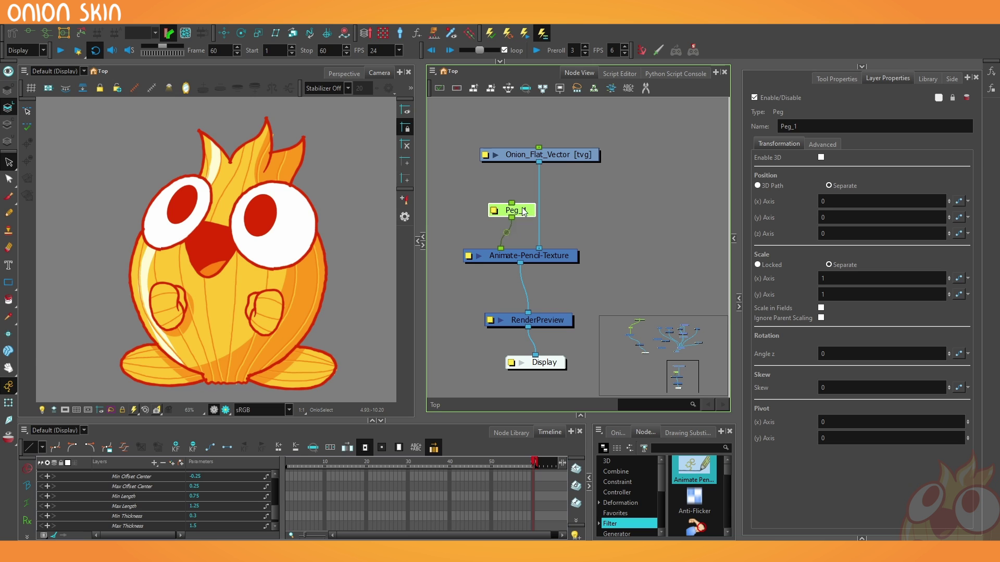
drag(523, 210, 505, 206)
- Scrub the timeline back to frame 1 to examine the pencil texture's peg animation
click(364, 119)
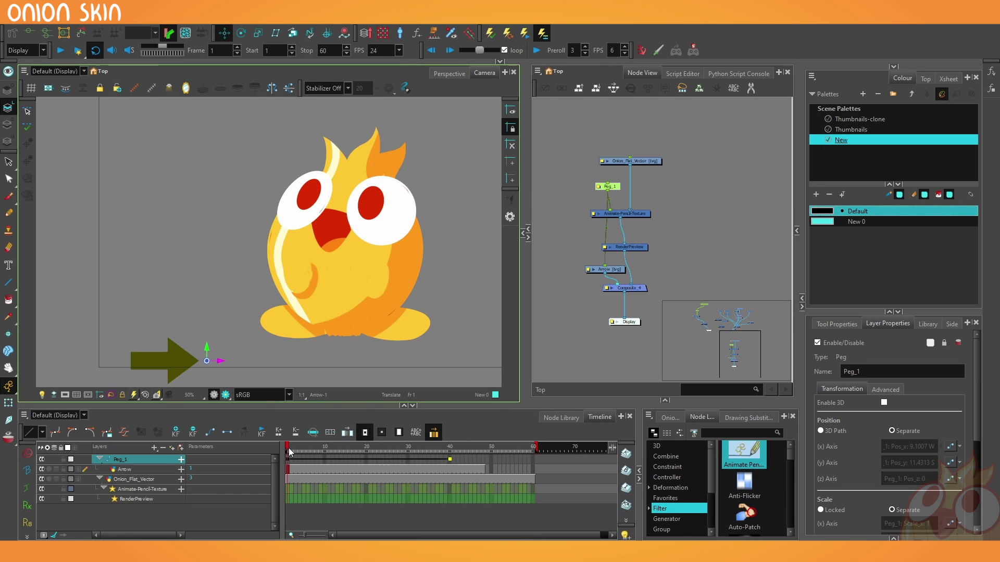
mouse_move(313, 449)
mouse_down()
mouse_move(489, 451)
mouse_move(286, 451)
mouse_up()
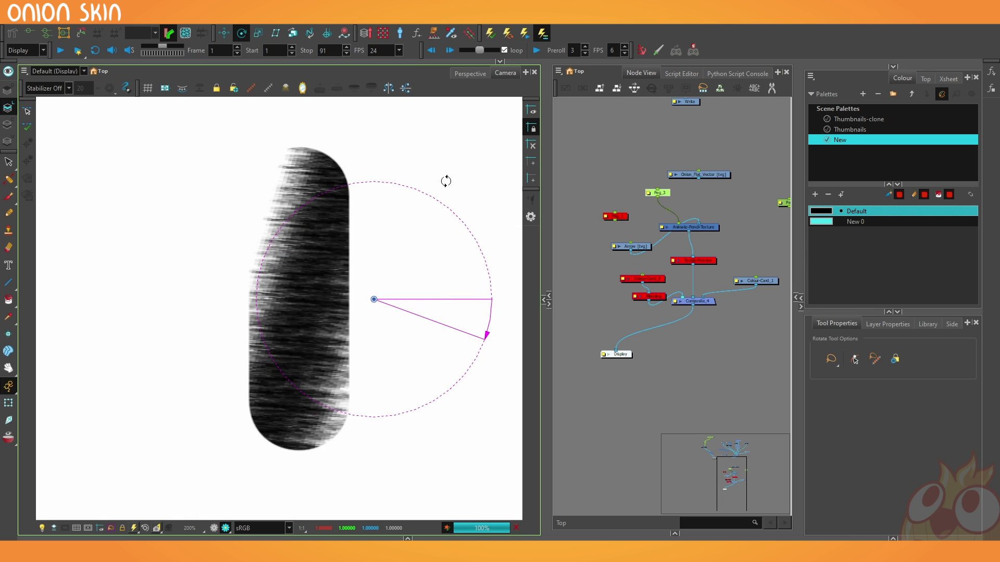
- Rotate the stroke's pencil texture further clockwise around the peg's pivot
mouse_move(446, 181)
mouse_down()
mouse_move(480, 216)
mouse_move(504, 277)
mouse_move(500, 372)
mouse_move(408, 446)
mouse_move(330, 460)
mouse_up()
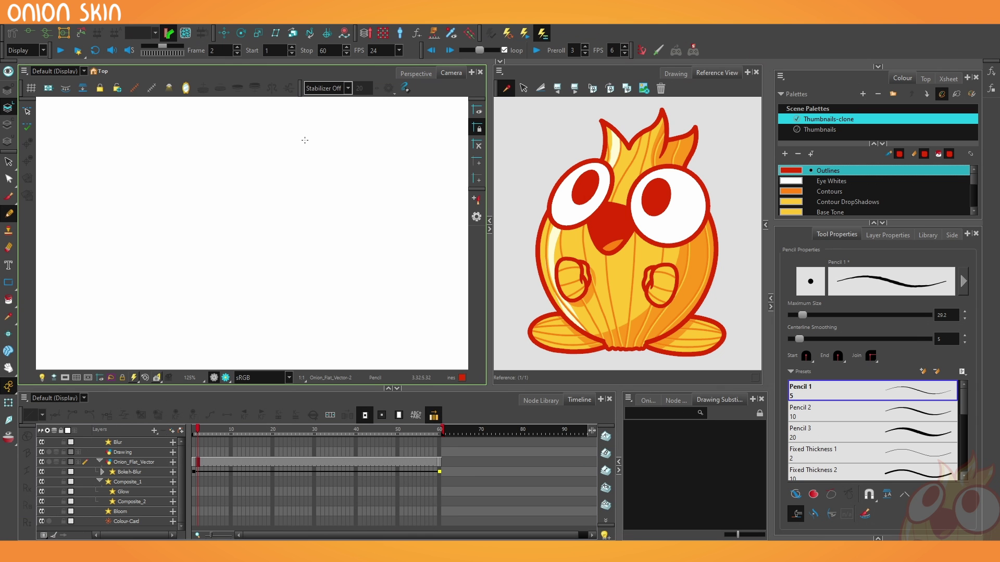
- Sketch the character's round body, two large eyes, pupils and straight mouth in the Outlines colour
mouse_move(243, 133)
mouse_down()
mouse_move(358, 231)
mouse_move(195, 328)
mouse_move(146, 175)
mouse_move(312, 153)
mouse_up()
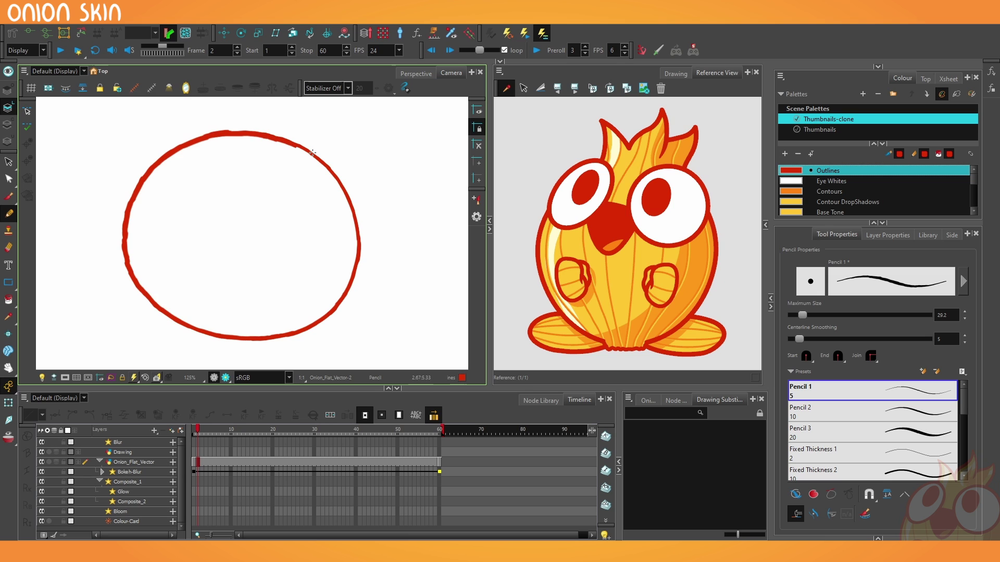
mouse_move(256, 168)
mouse_down()
mouse_move(317, 238)
mouse_move(212, 193)
mouse_move(284, 169)
mouse_up()
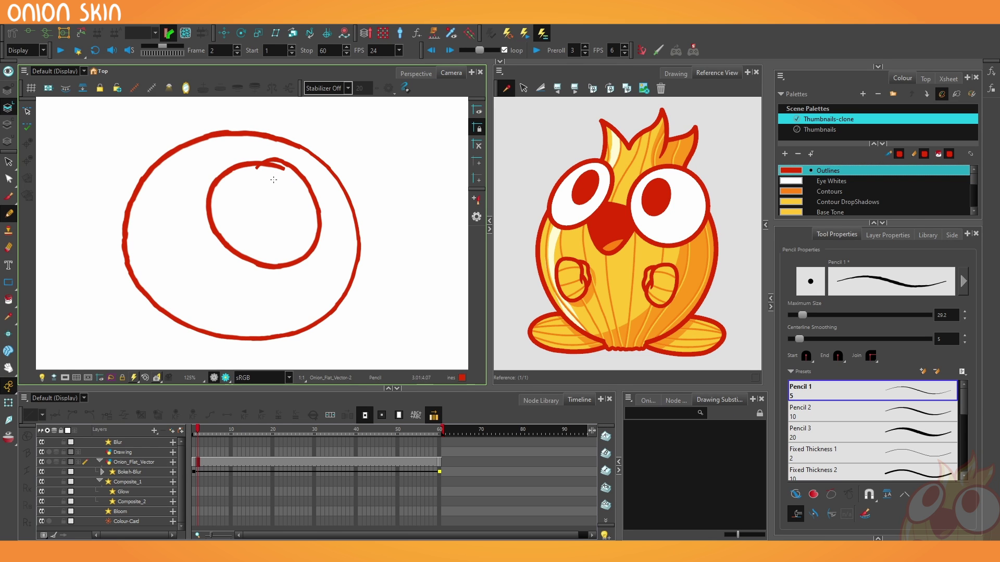
mouse_move(165, 173)
mouse_down()
mouse_move(157, 263)
mouse_move(178, 175)
mouse_up()
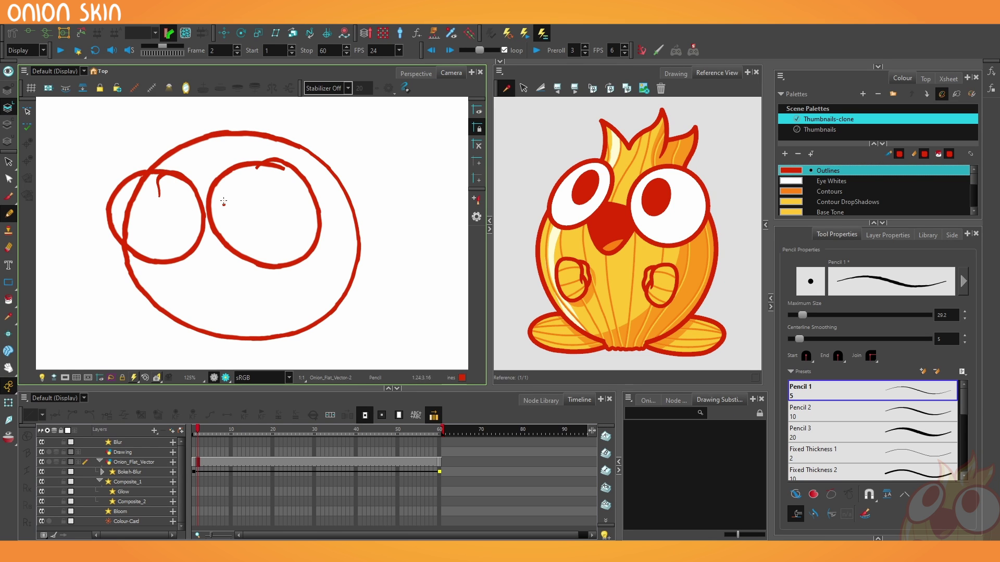
drag(223, 202, 176, 198)
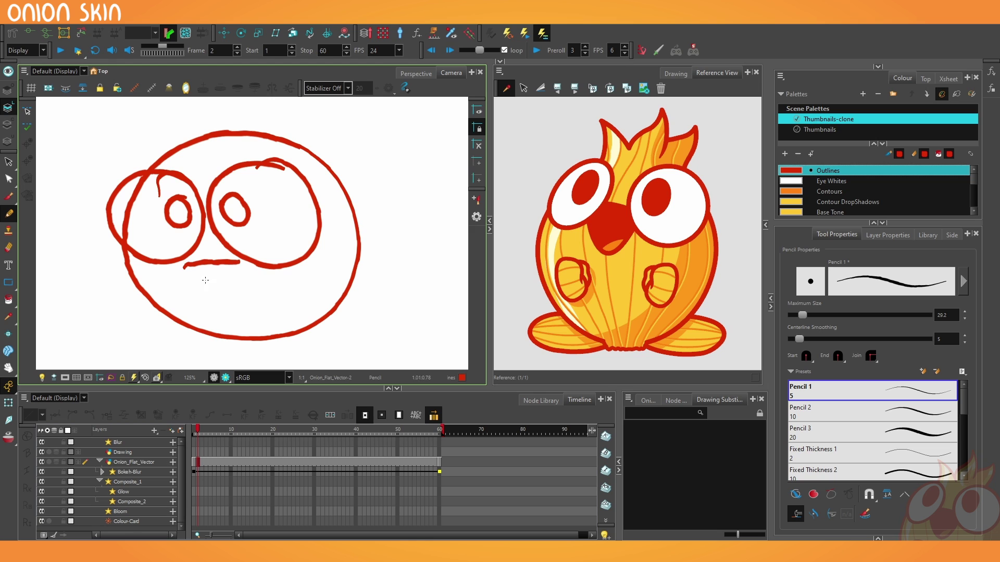
- Draw the character's two feet, small curved hands and spiky hair tuft in the Outlines colour
drag(345, 311, 295, 331)
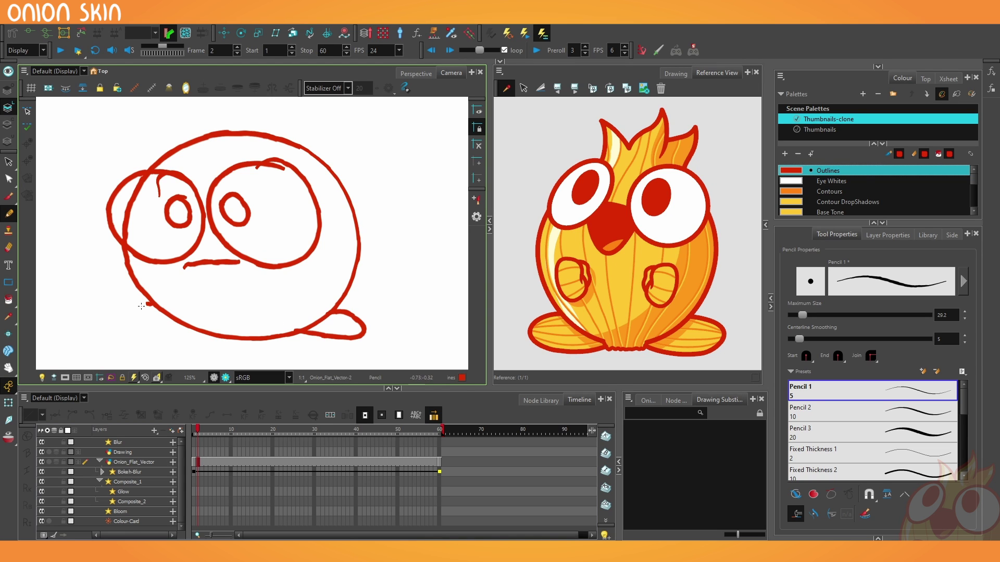
mouse_move(141, 306)
mouse_down()
mouse_move(188, 331)
mouse_move(225, 333)
mouse_up()
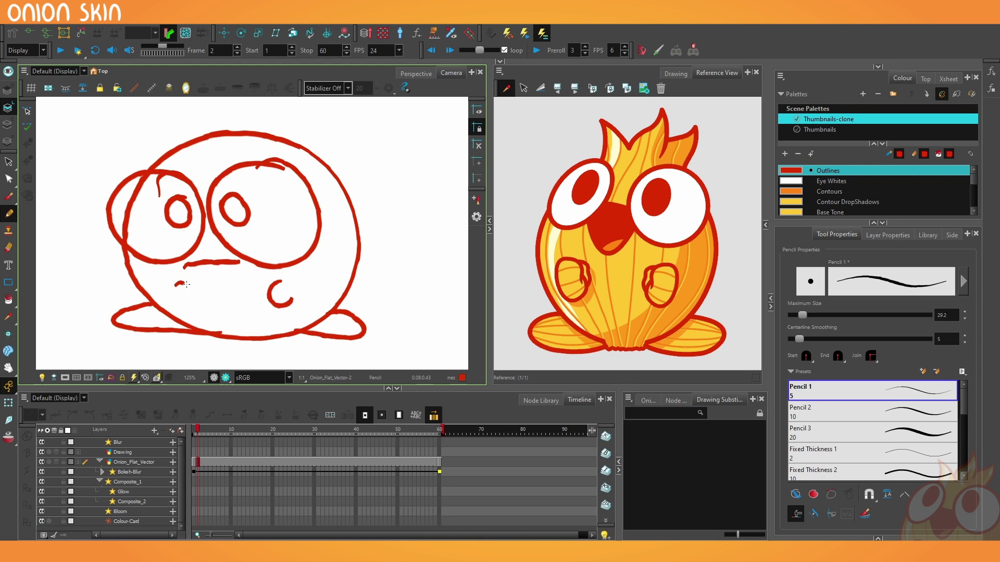
mouse_move(188, 114)
mouse_down()
mouse_move(269, 121)
mouse_move(282, 137)
mouse_up()
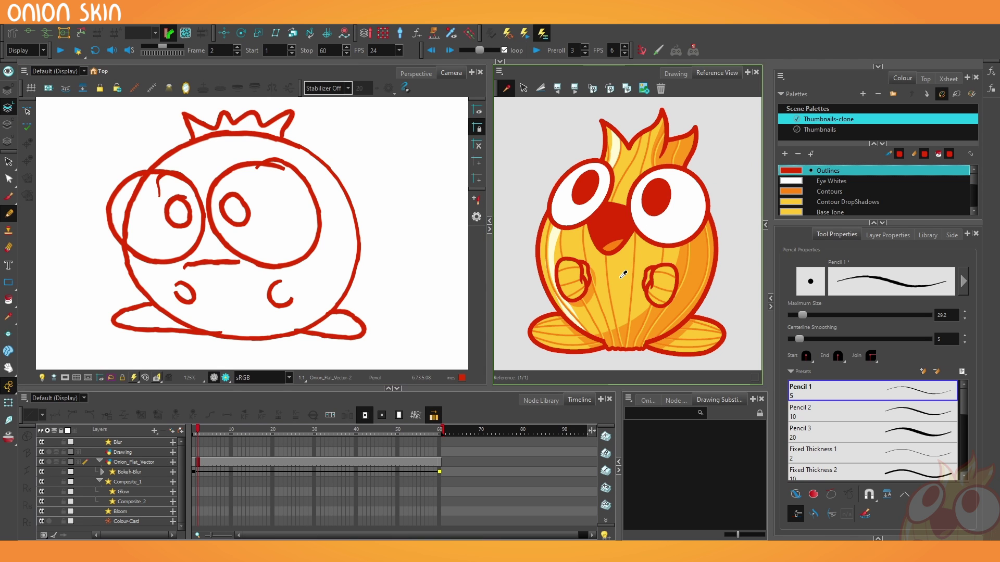
- Sample the Base Tone colour from the reference character's body and fill the drawn body with it
click(623, 274)
click(9, 299)
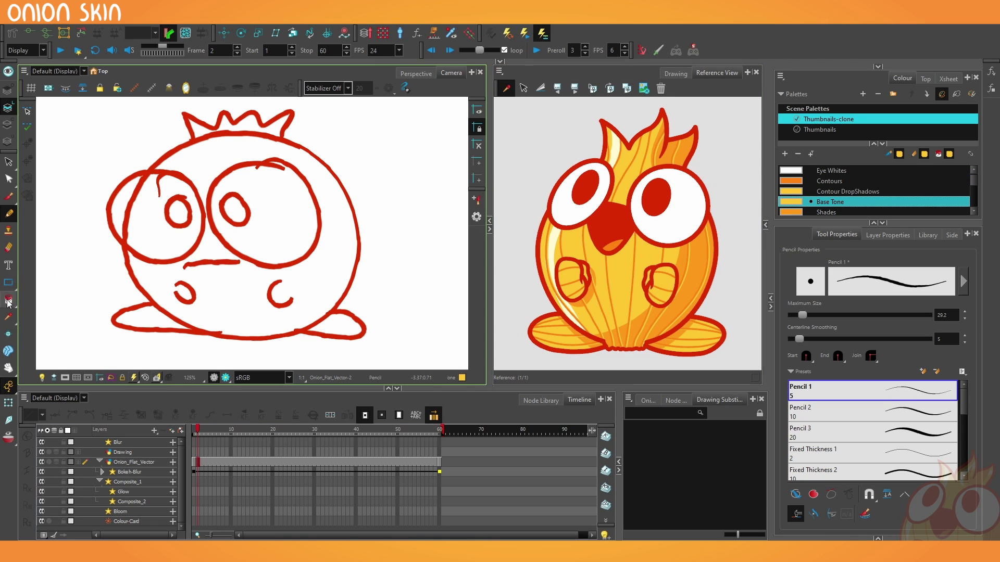
click(311, 272)
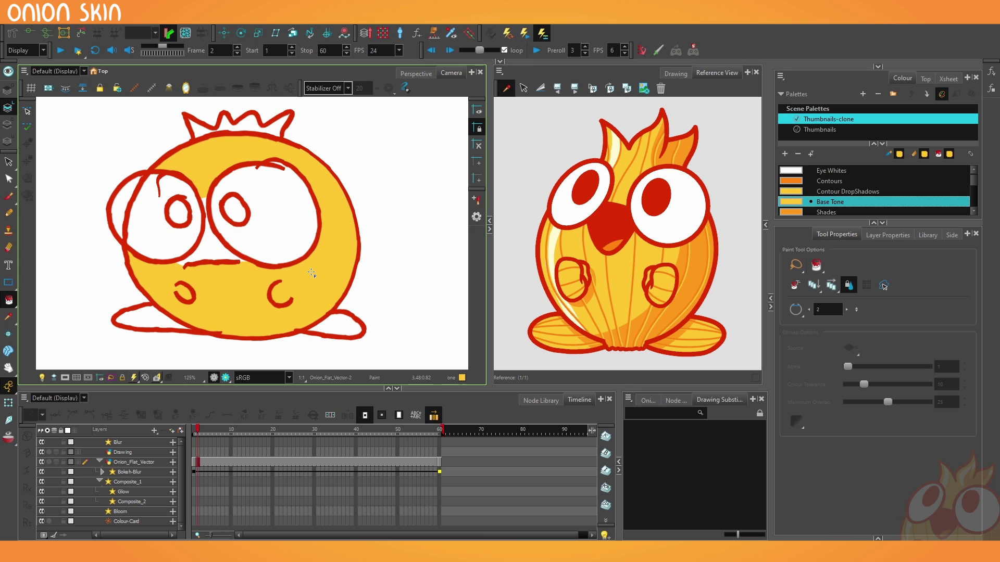
click(221, 253)
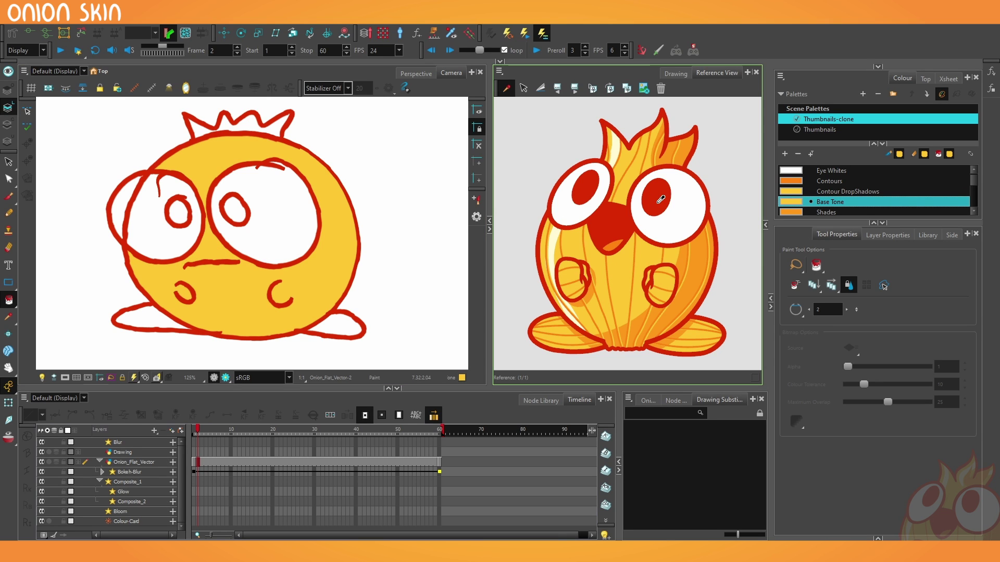
- Sample the red of the reference character's pupil and fill both drawn pupils with it
click(660, 198)
click(233, 211)
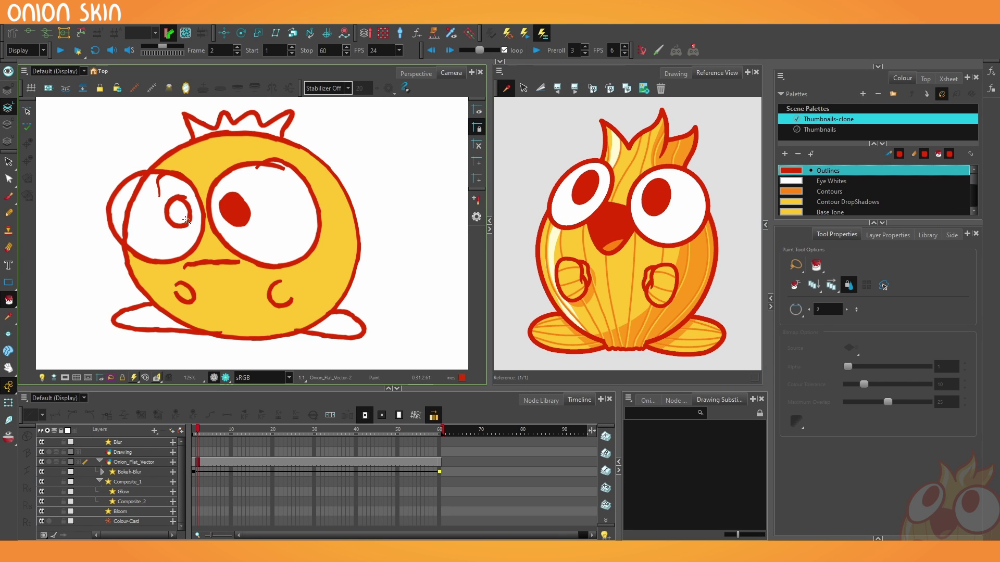
click(181, 215)
- Sample Base Tone from the reference character again and fill the drawn hair tuft and both feet with it
click(634, 173)
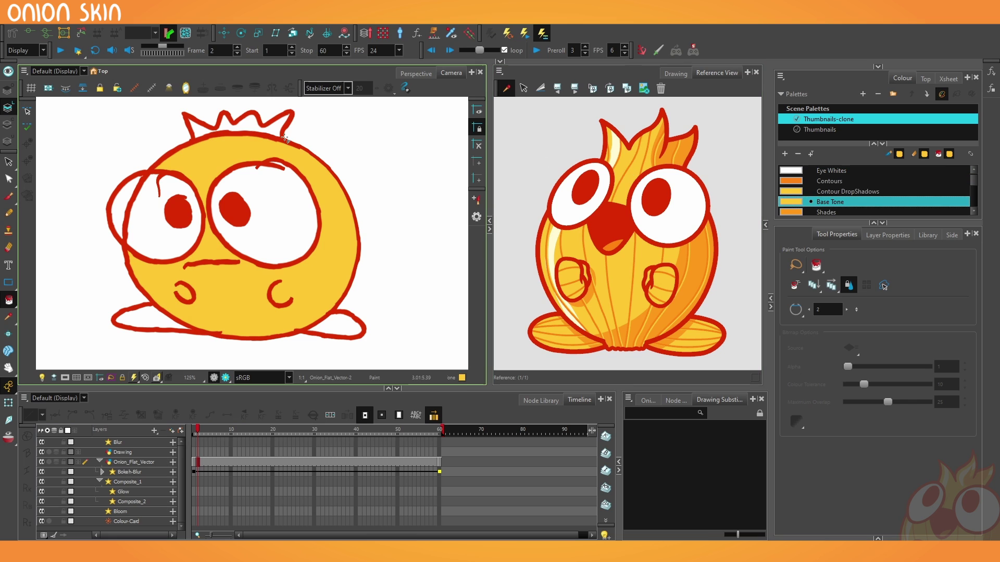
click(247, 128)
click(224, 130)
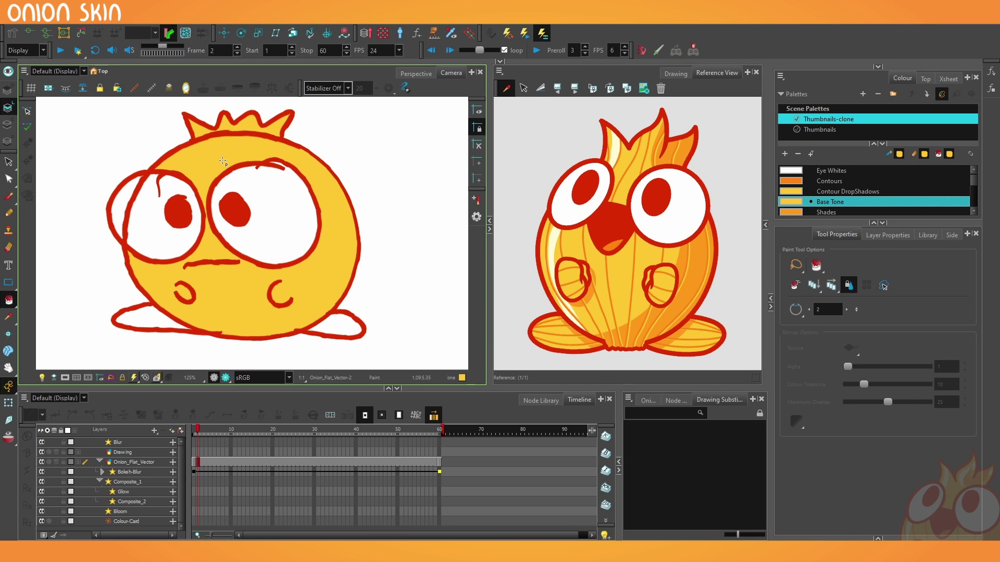
click(341, 325)
click(145, 323)
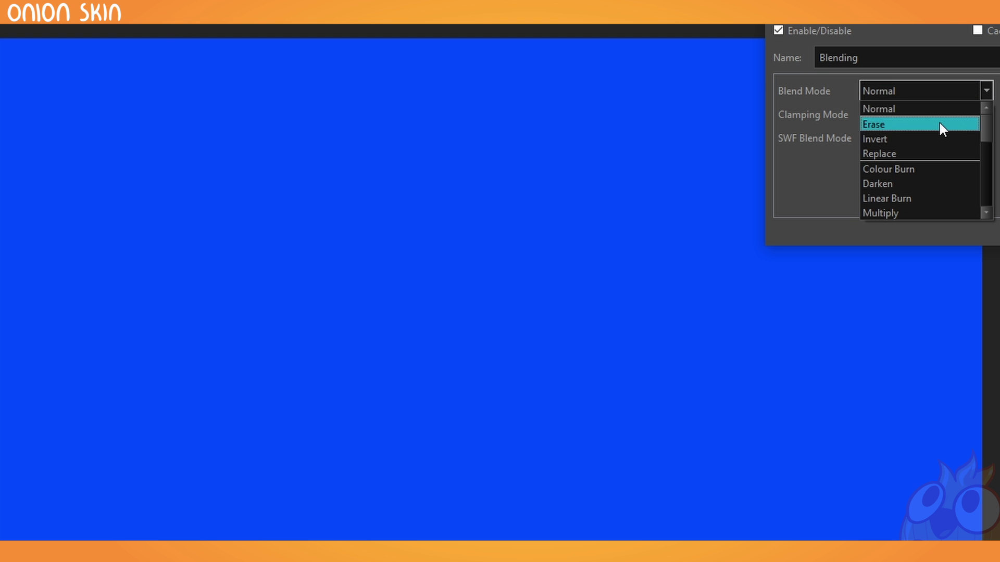
- Cycle the Blending node's Blend Mode from Erase and Normal through Invert, Colour Burn, Colour Dodge, Screen, Linearlight and Pinlight to Vividlight and beyond
click(939, 125)
key(Up)
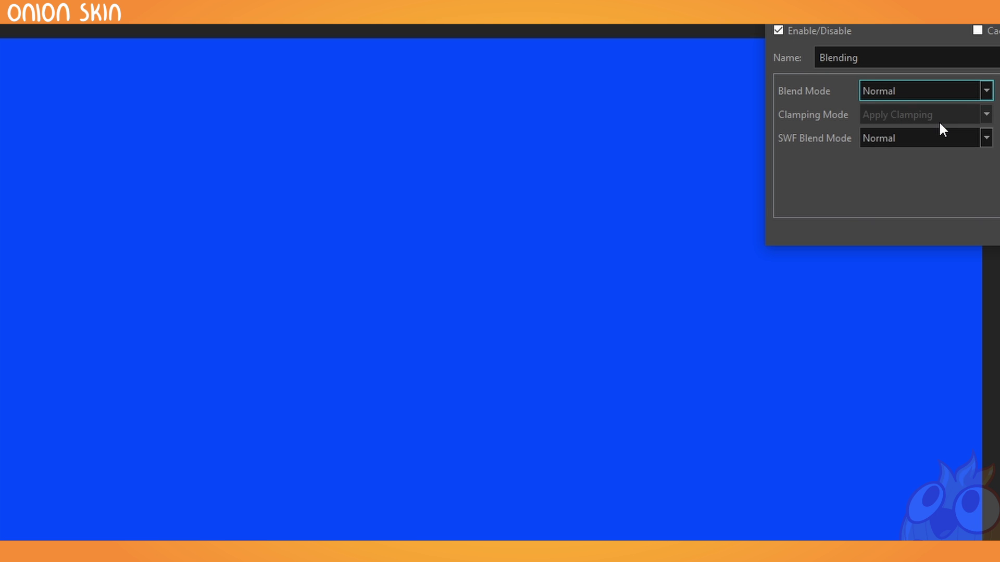
key(Down)
key(Down)
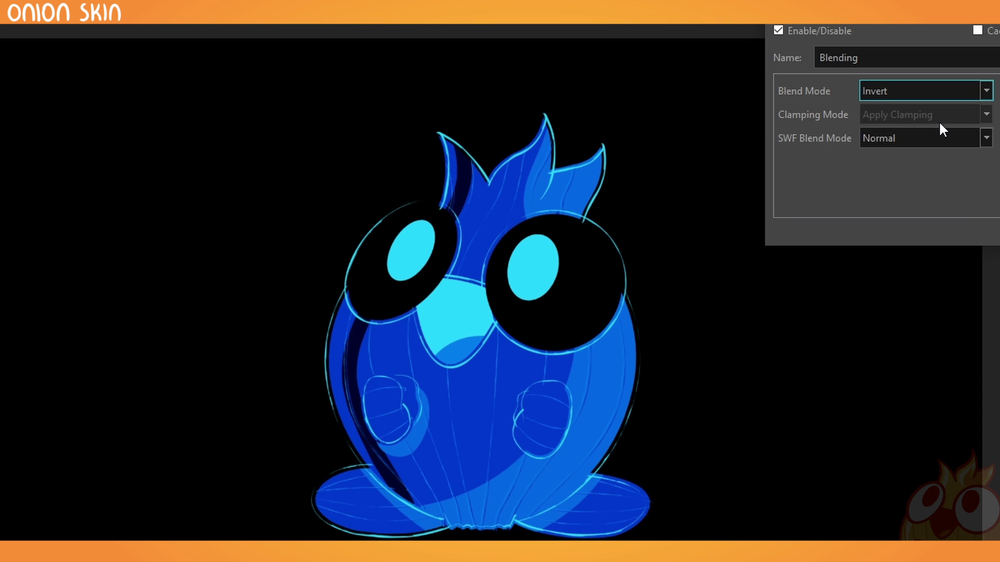
key(Down)
key(Down)
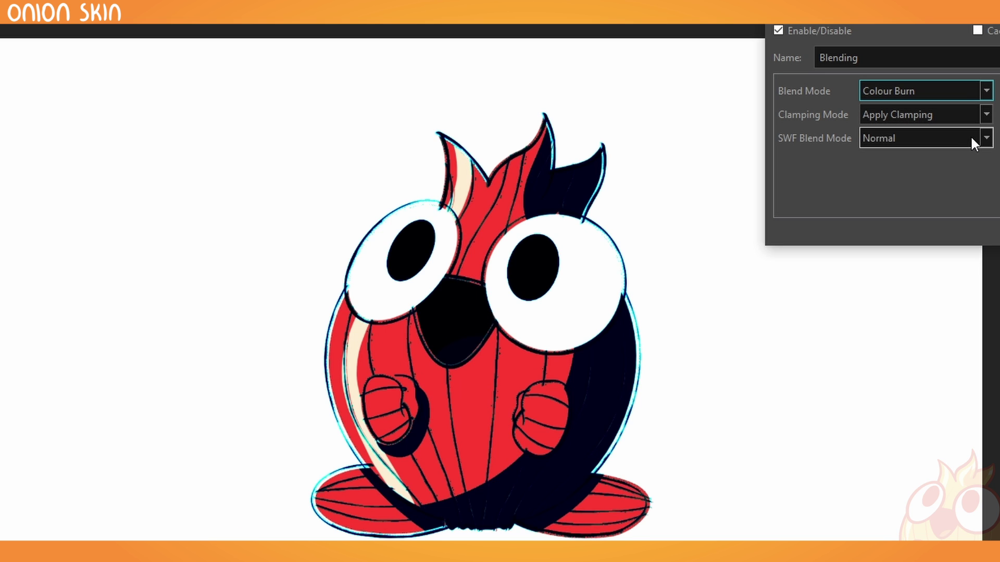
key(Down)
key(Down)
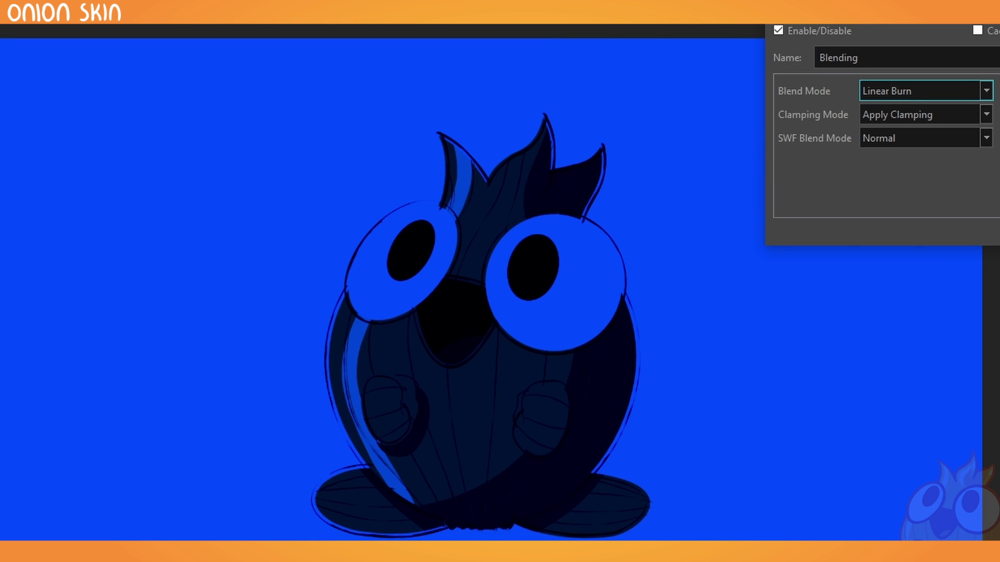
key(Down)
key(Down)
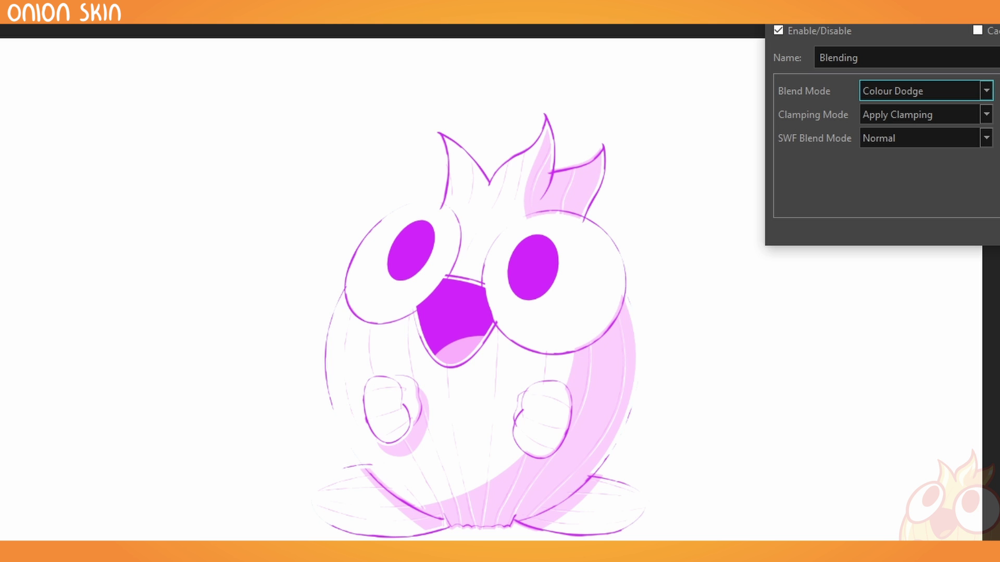
key(Down)
key(Down)
key(Down)
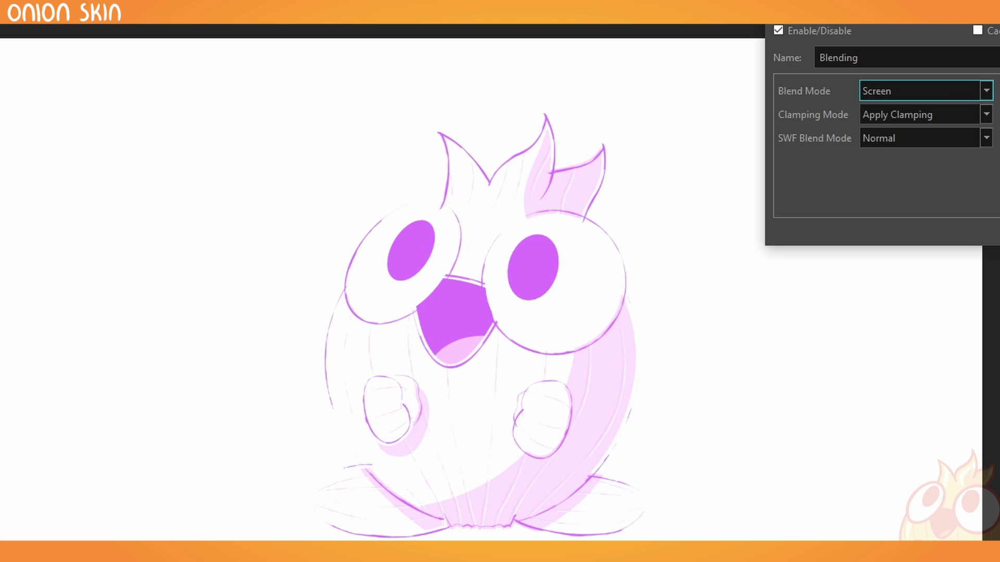
key(Down)
key(Down)
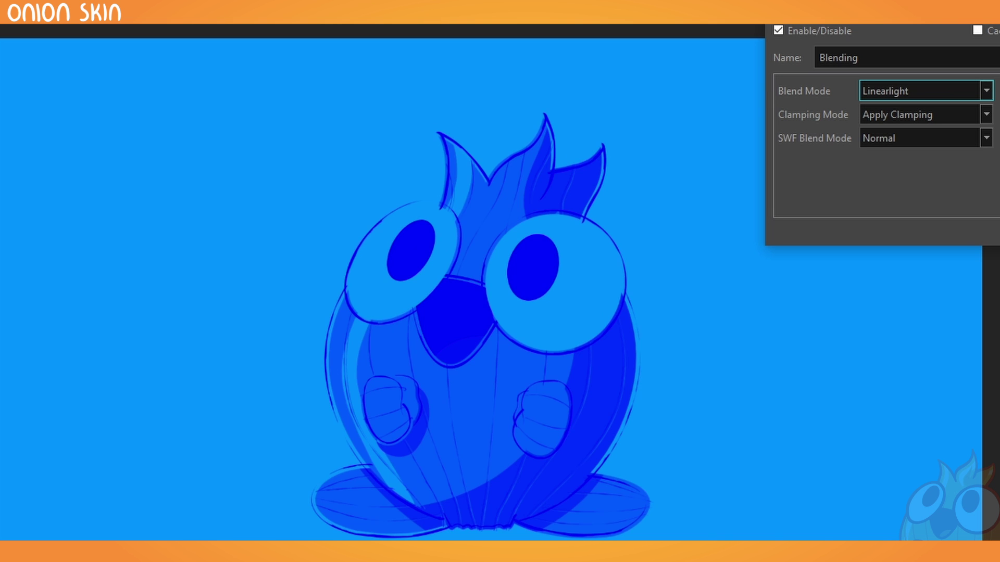
key(Down)
key(Down)
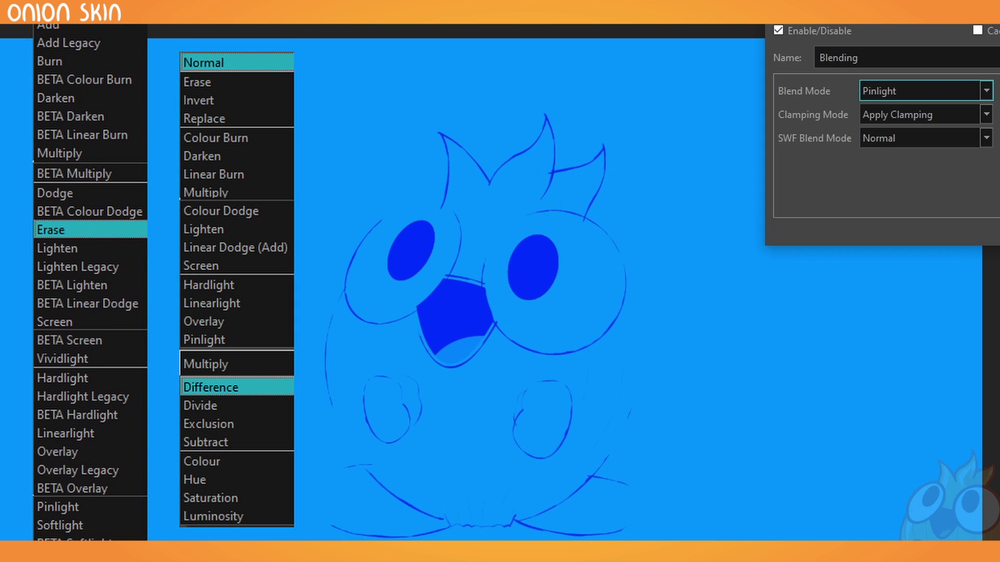
key(Down)
key(Down)
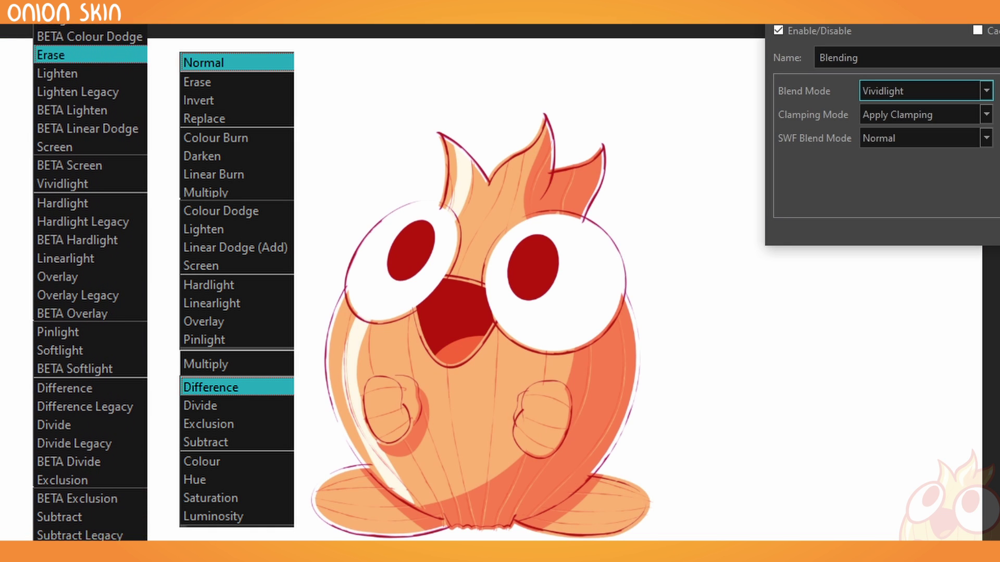
key(Down)
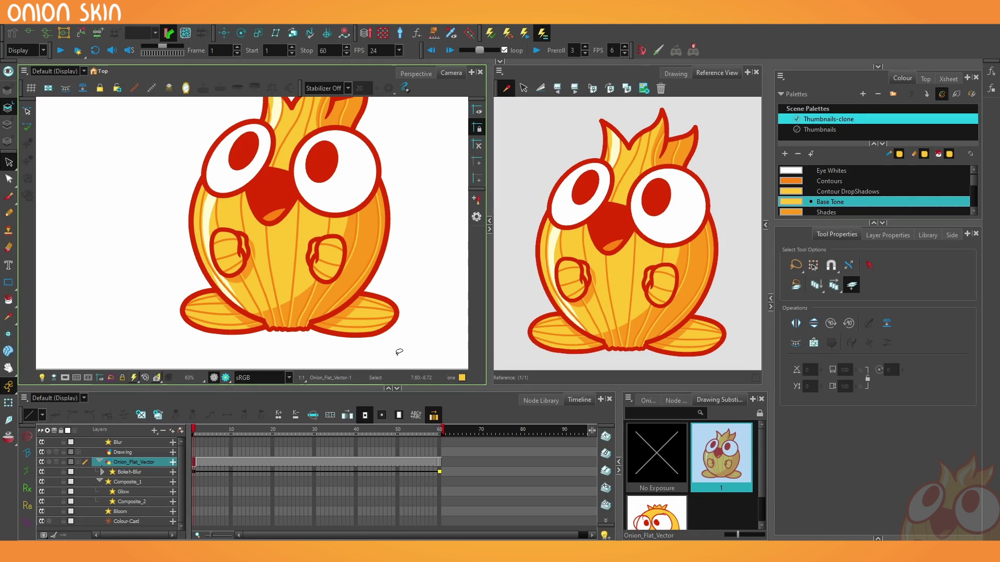
- Select individual foot and body lines in the Onion_Flat_Vector drawing, and try to move the whole selected character
drag(355, 314, 367, 333)
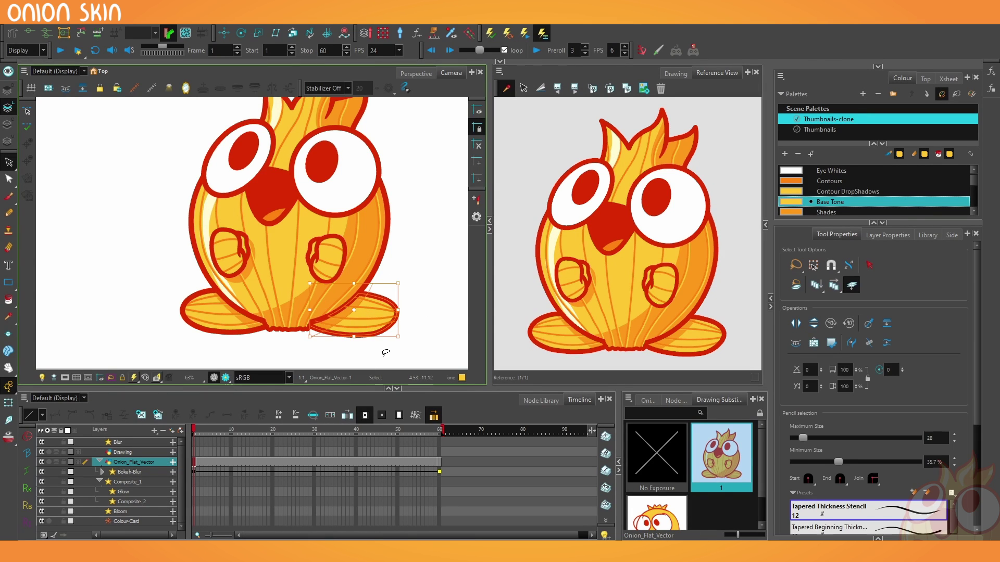
scroll(370, 338, up, 4)
scroll(371, 338, down, 2)
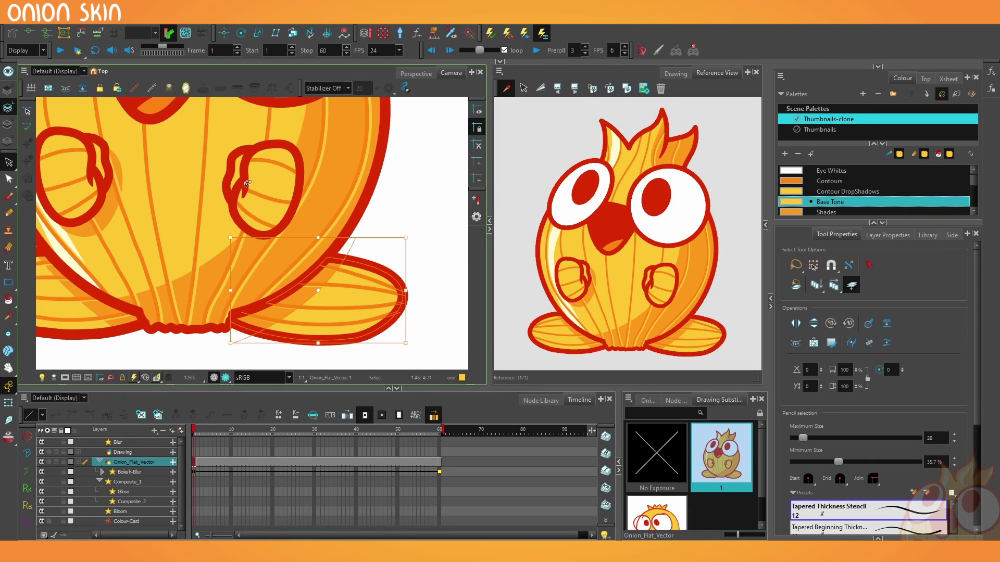
click(182, 212)
scroll(186, 210, up, 1)
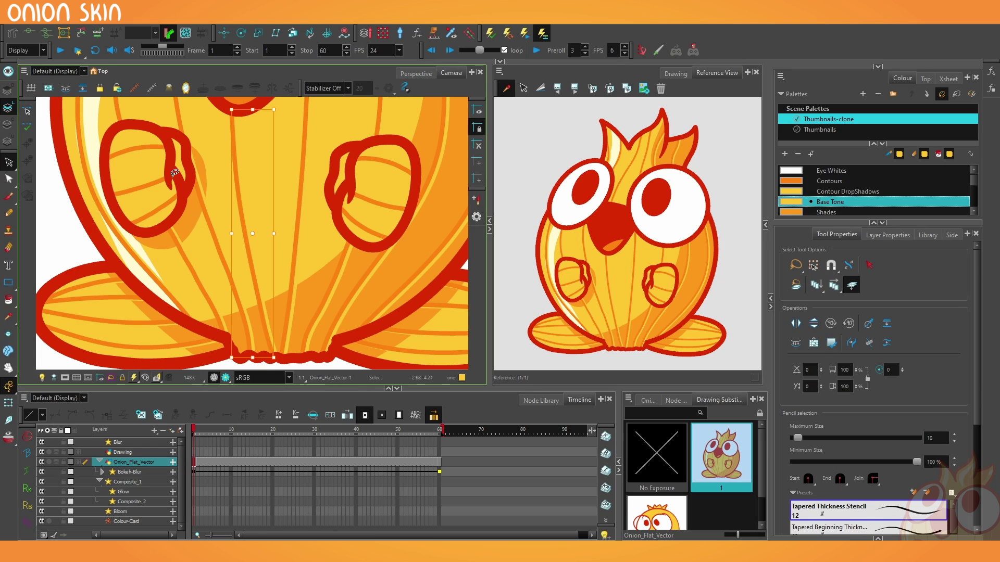
click(209, 220)
scroll(163, 207, up, 6)
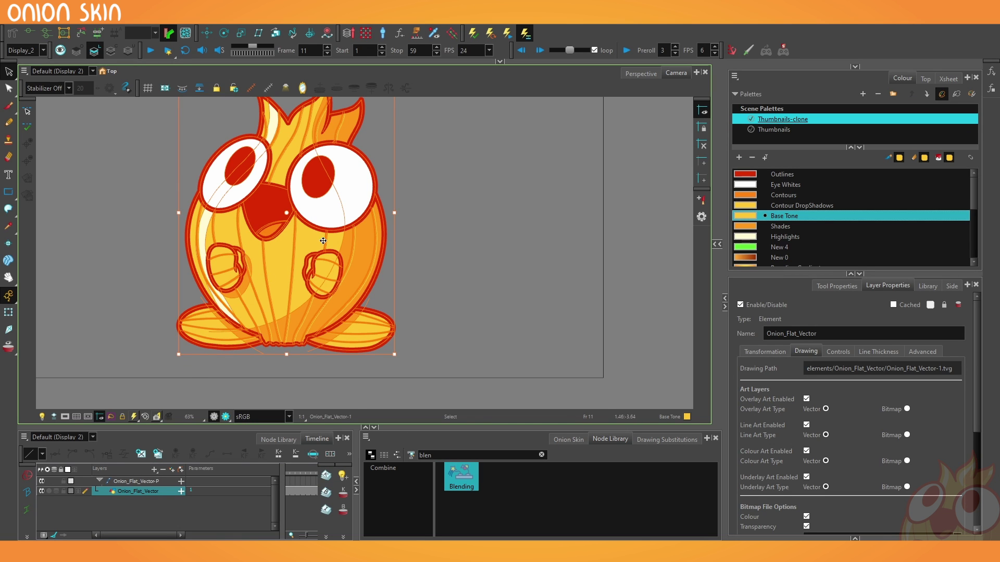
drag(280, 271, 502, 248)
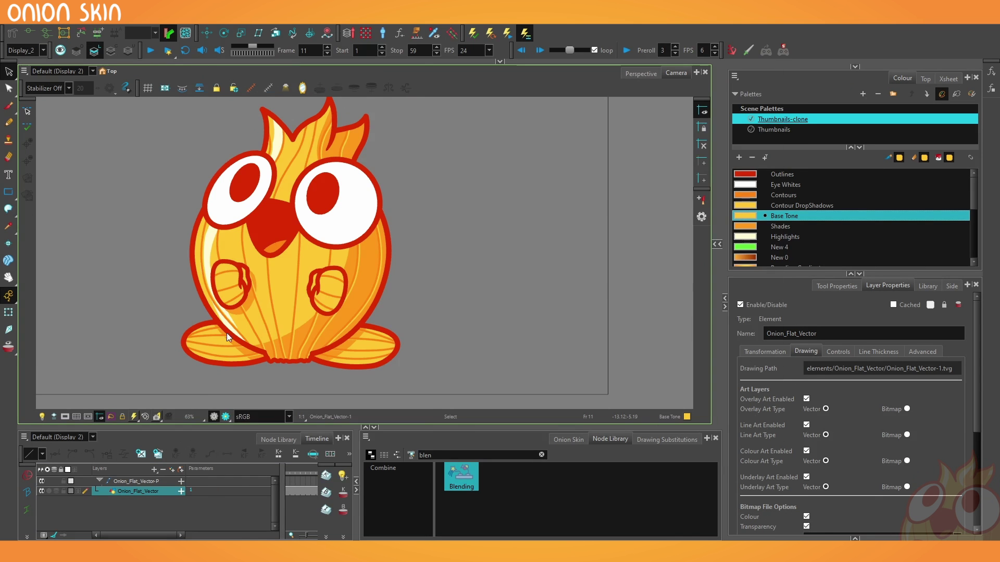
- Open the advanced preferences and examine the option Allow Temporary-Pivot dragging in camera view
key(ctrl+u)
click(560, 84)
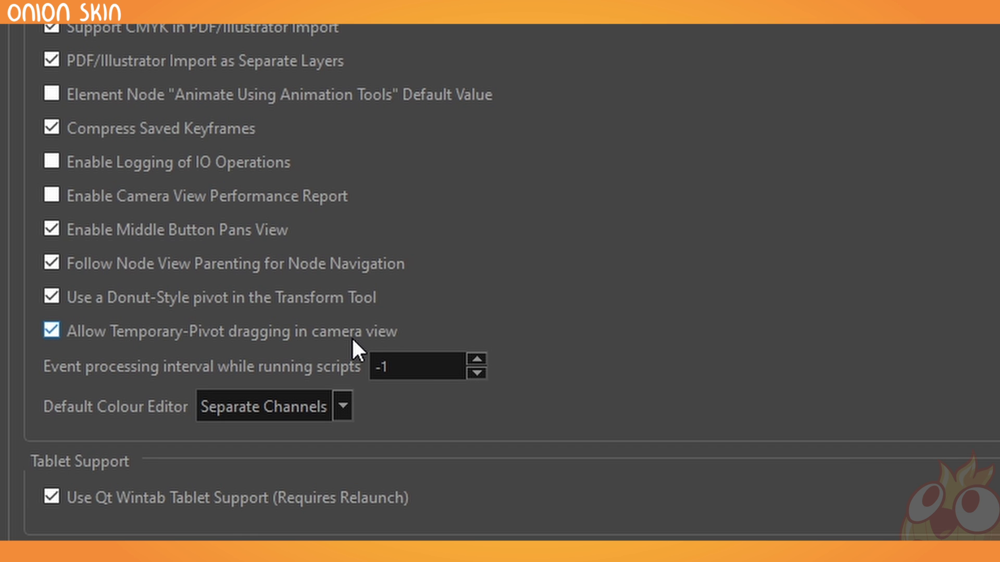
mouse_move(351, 336)
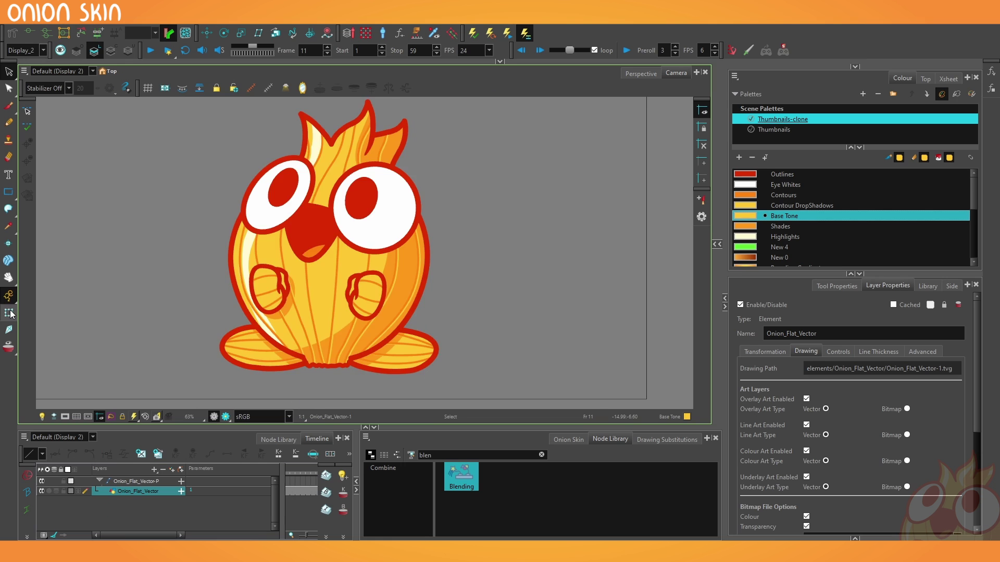
- Select the whole character with the Transform tool and examine its donut-style pivot up close
click(338, 221)
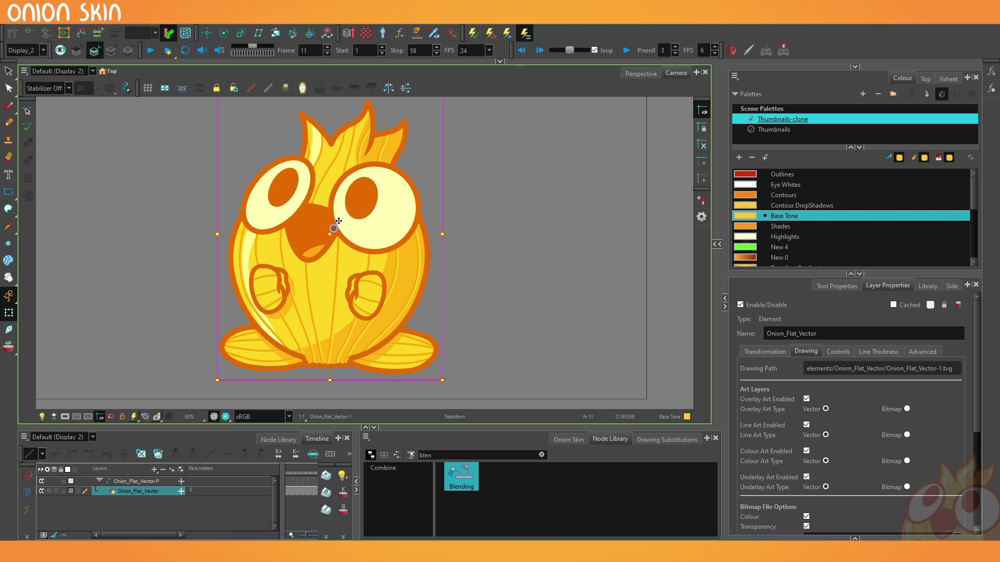
scroll(336, 227, up, 2)
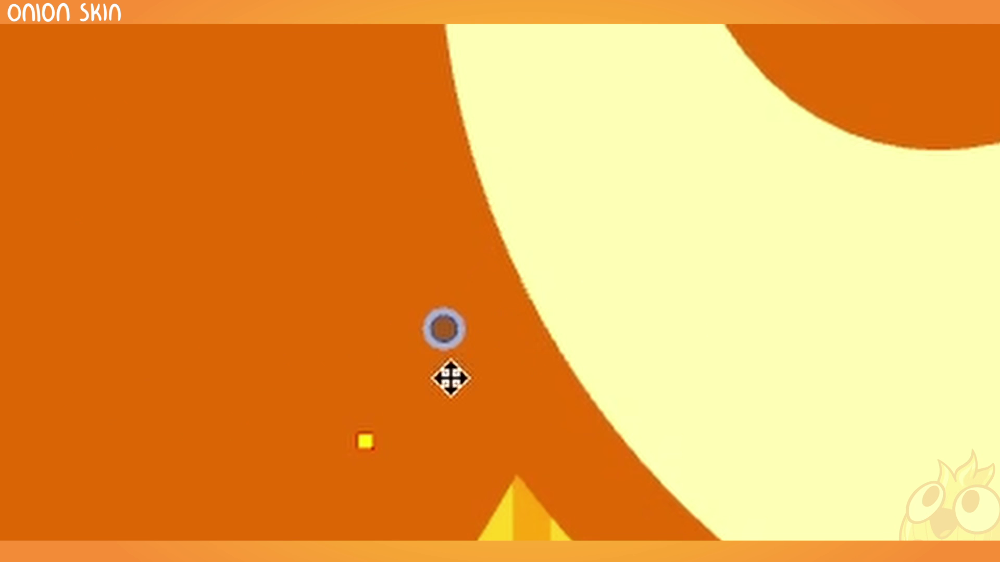
scroll(476, 312, down, 4)
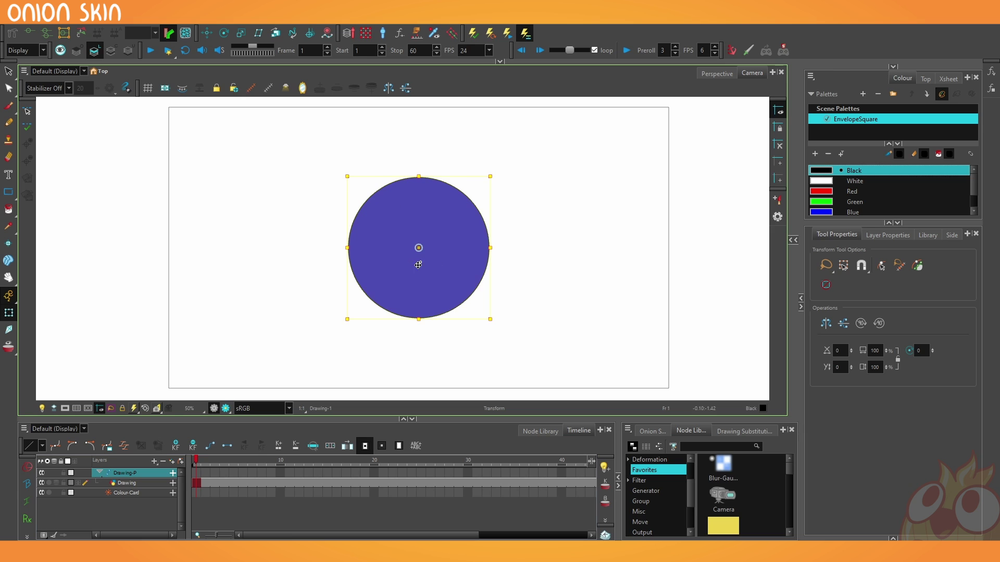
- Deselect and reselect the Drawing-P peg node, and compare the offset temporary pivot with the circle's centre point
scroll(422, 266, up, 2)
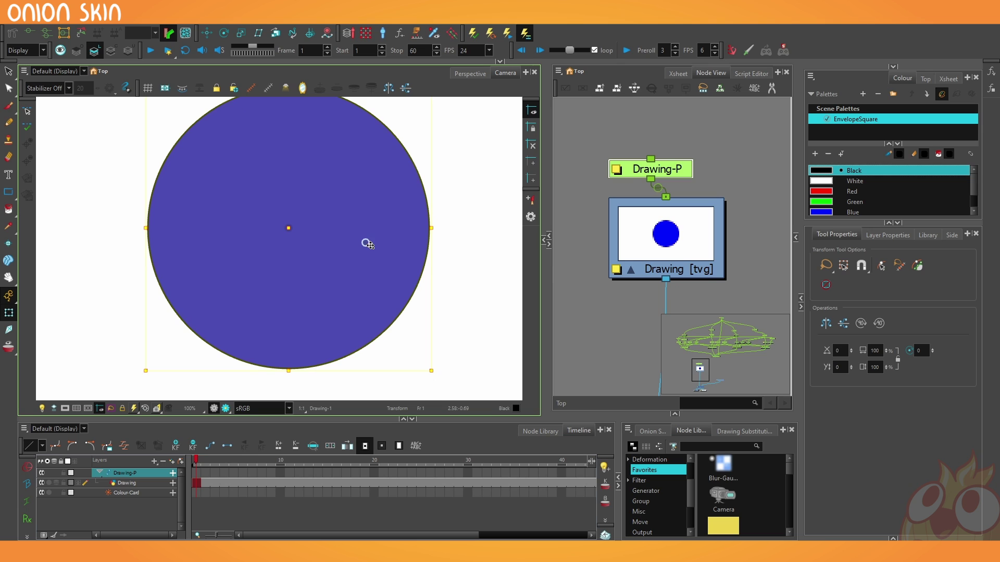
click(575, 174)
click(679, 173)
scroll(281, 229, up, 2)
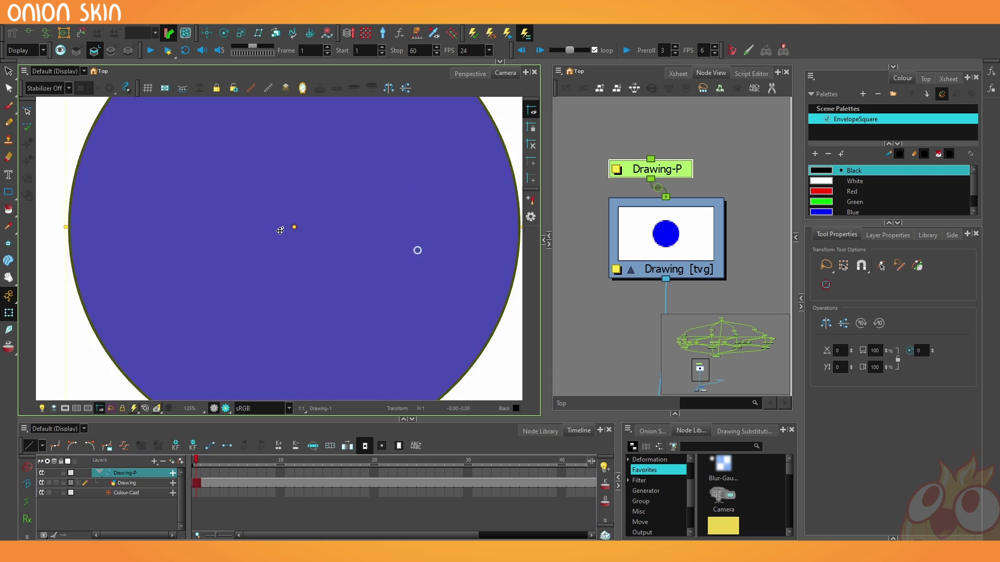
scroll(317, 224, down, 6)
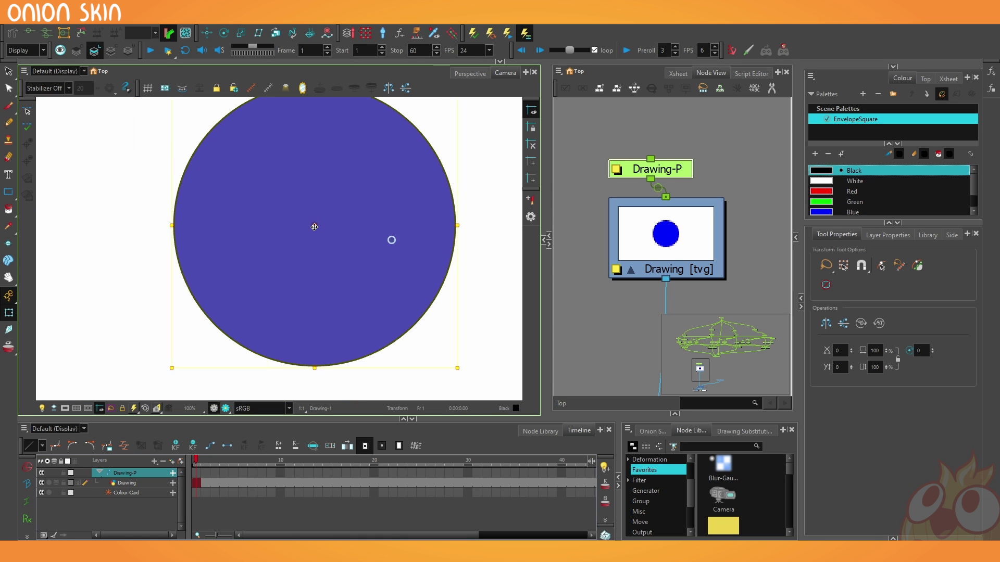
- Move the Drawing-P peg's permanent pivot from the circle's centre to its lower-left part using the Rotate tool
scroll(320, 201, up, 1)
key(alt+3)
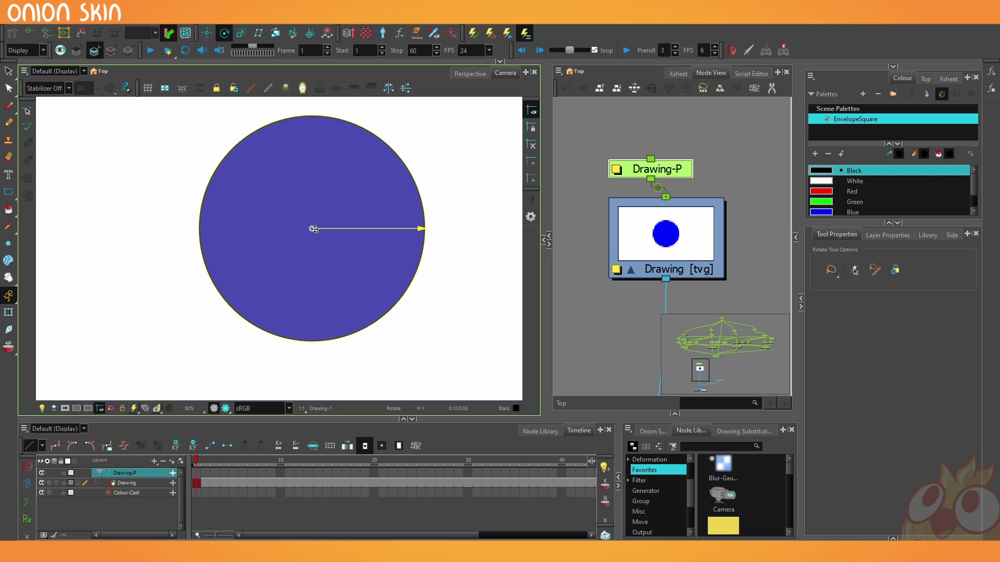
drag(311, 228, 234, 259)
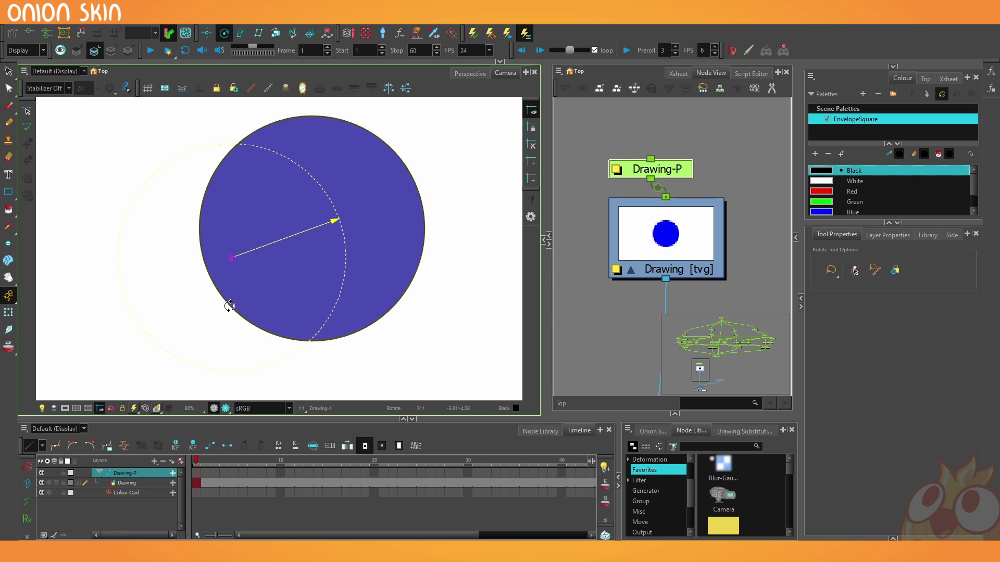
- Return to the Transform tool and reselect the Drawing-P peg to compare its permanent and temporary pivots
click(8, 312)
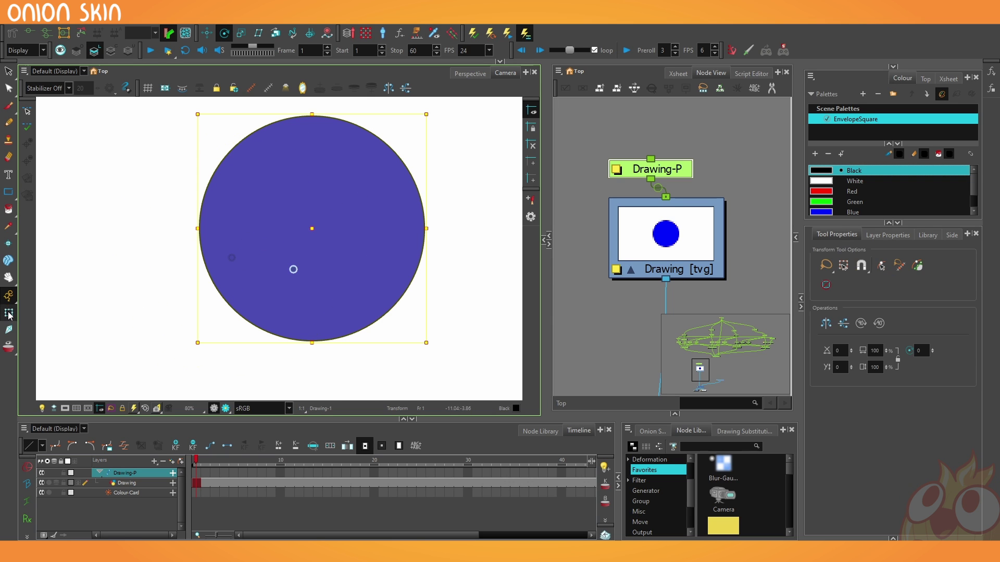
scroll(291, 265, up, 1)
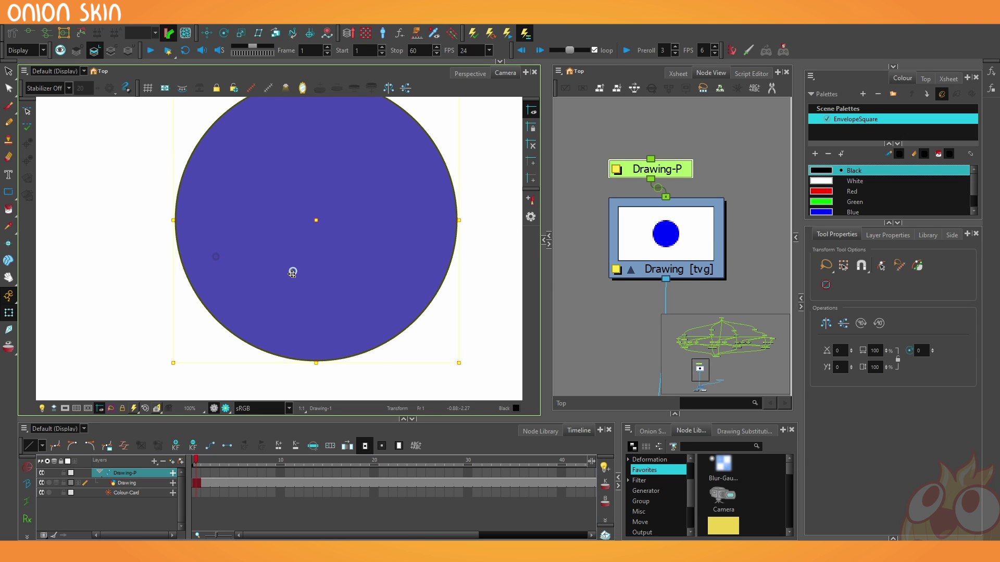
drag(292, 273, 293, 289)
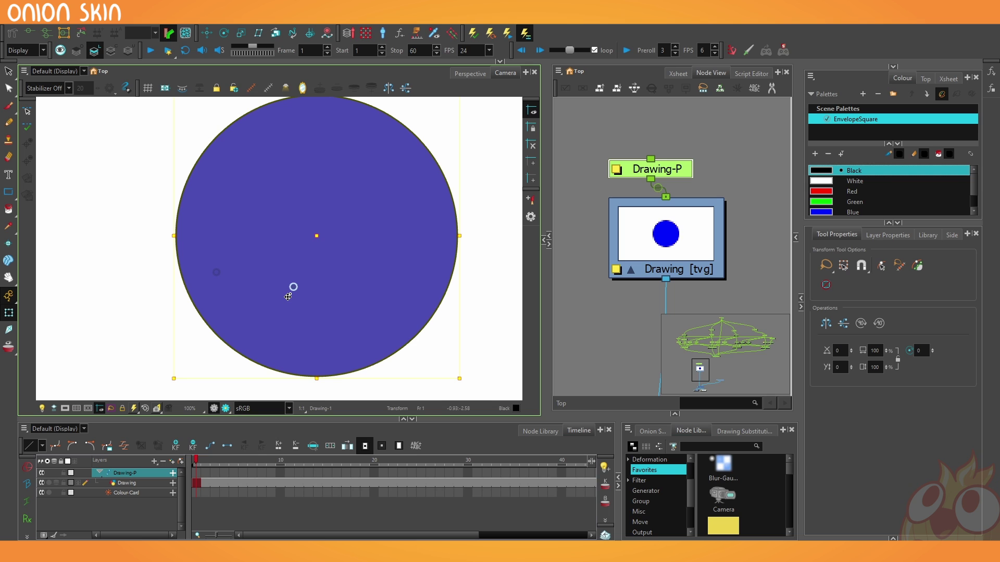
click(139, 281)
click(673, 167)
scroll(216, 275, up, 2)
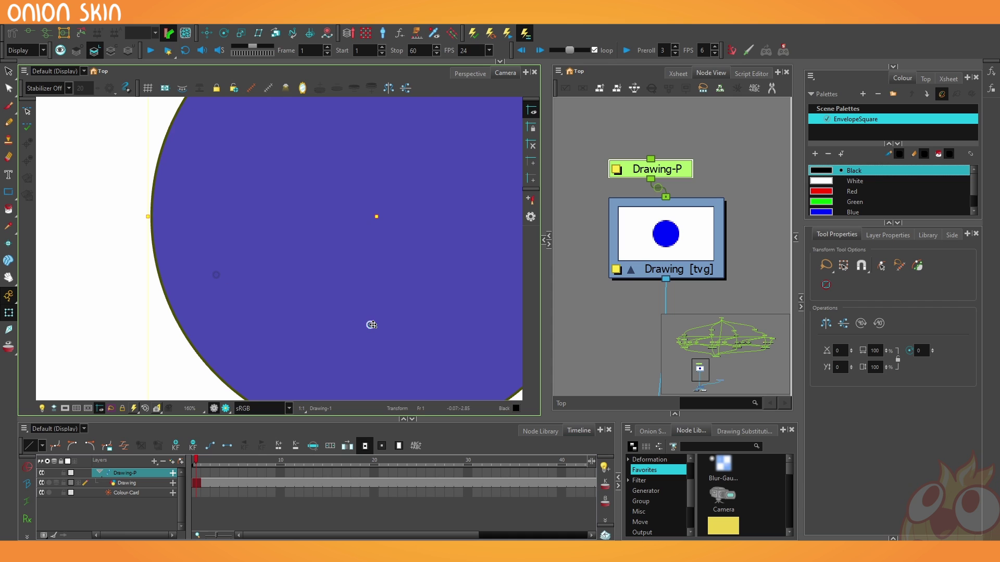
key(alt+0)
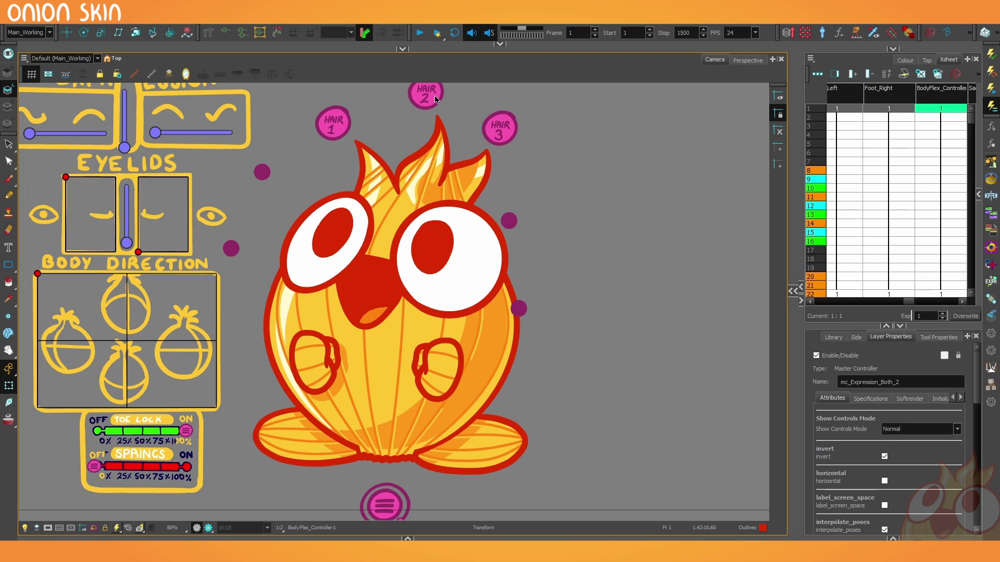
- Select the Hair 2 control and reposition the Hair 3 control on the character rig to bend that hair tip
mouse_move(426, 104)
mouse_down()
mouse_move(447, 153)
mouse_move(405, 133)
mouse_move(439, 95)
mouse_up()
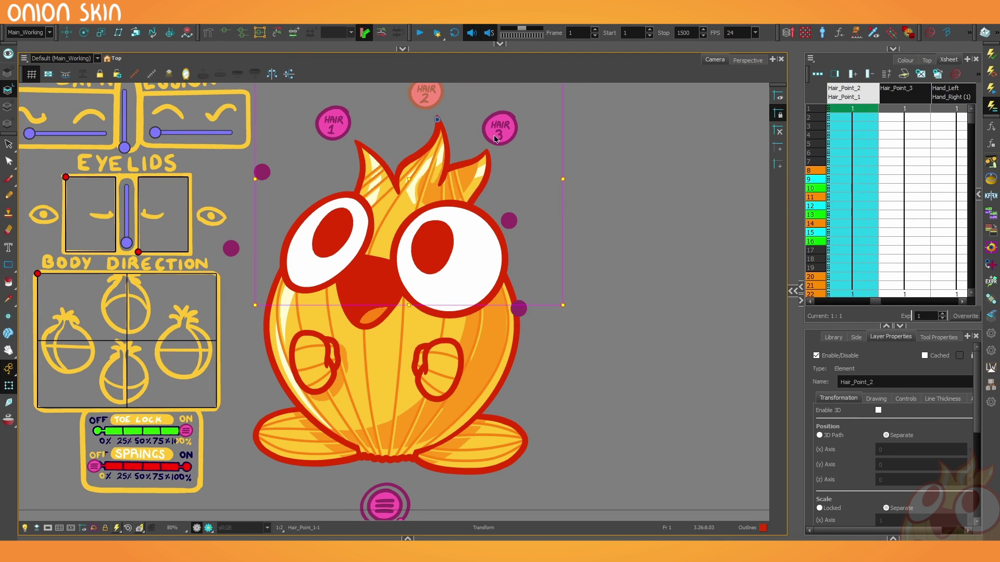
drag(503, 131, 517, 138)
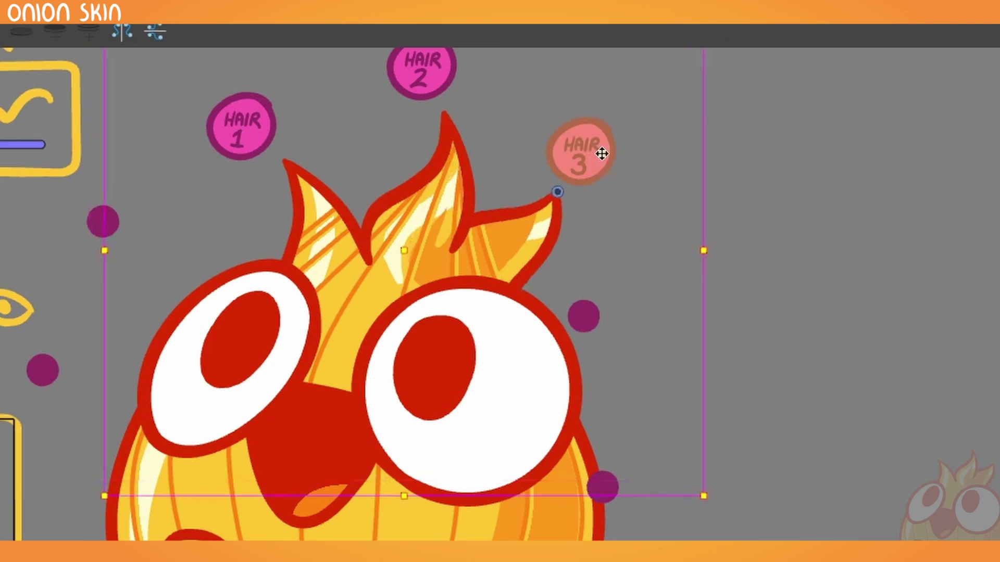
drag(601, 153, 571, 134)
- Select the Hair 2 and Hair 3 controls together and transform both hair tips at once
click(437, 71)
shift+click(569, 141)
drag(703, 455, 673, 523)
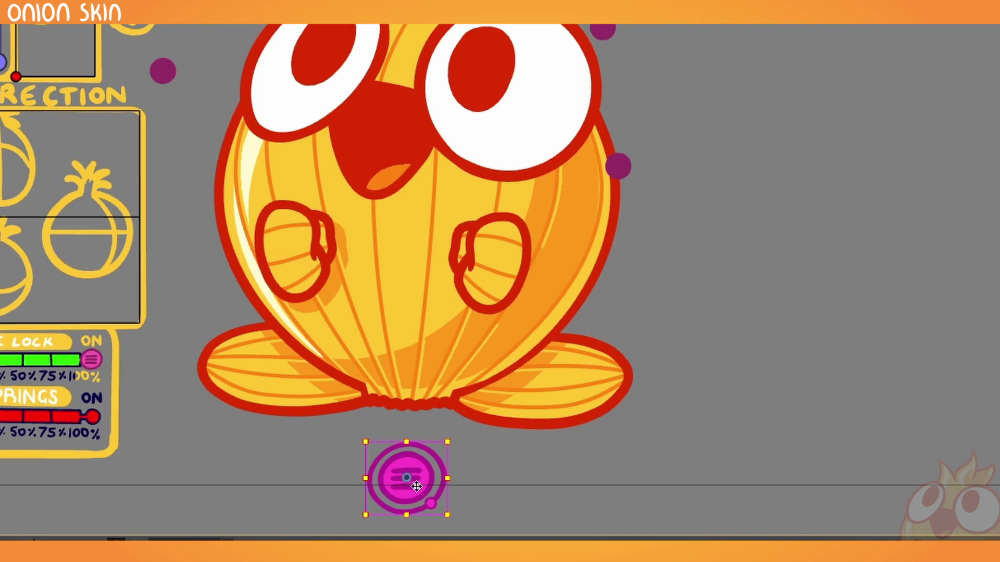
- Raise the round body control below the character's feet and rotate it clockwise to tilt the body
drag(411, 478, 413, 419)
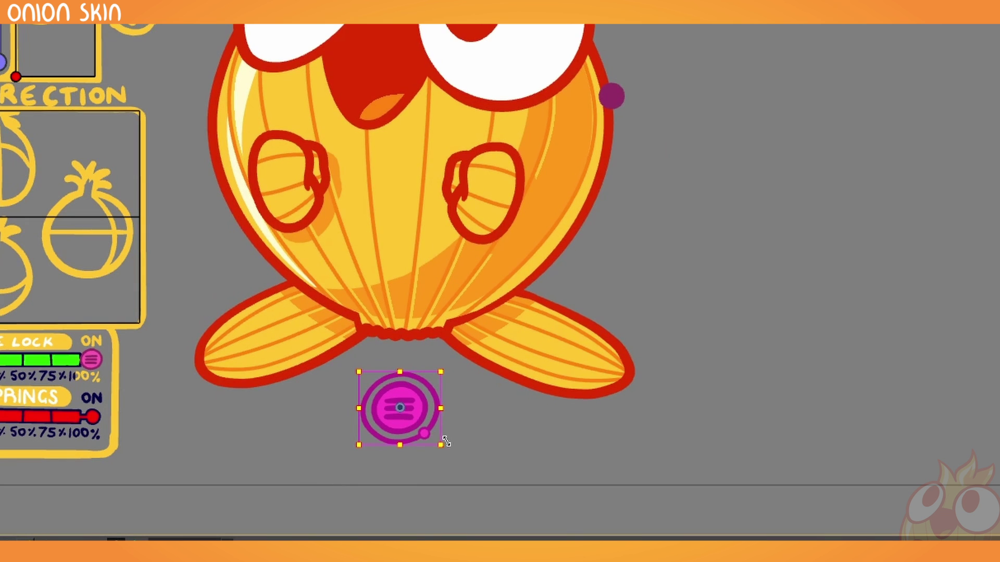
drag(452, 445, 460, 484)
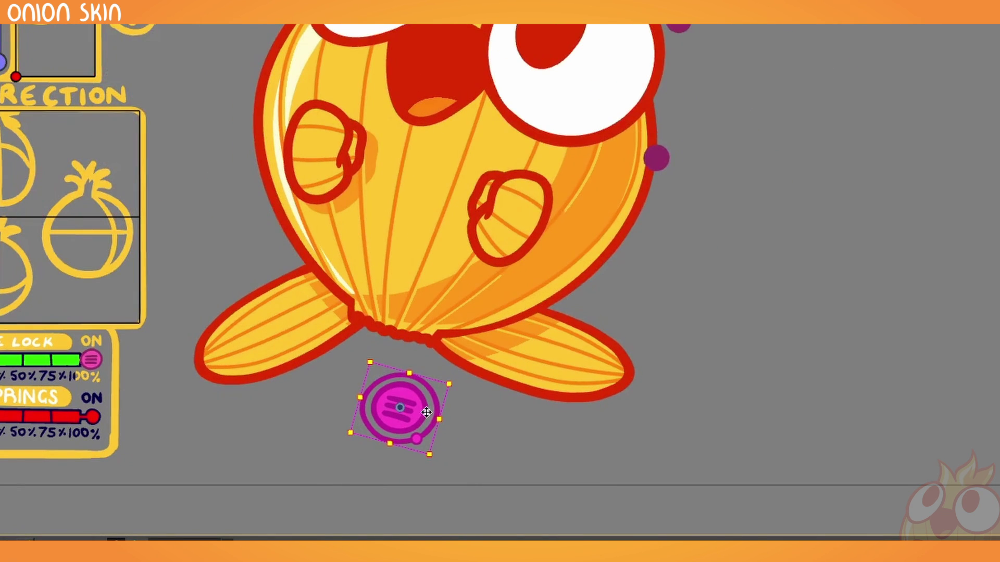
- Lower the round body control further beneath the character's feet to reposition the body
drag(414, 406, 417, 469)
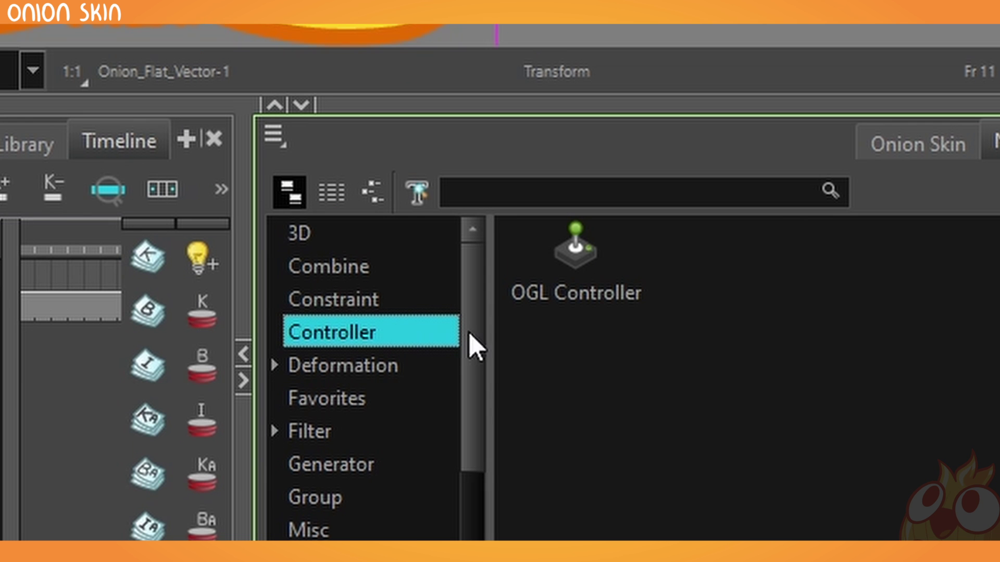
- Add an OGL Controller node from the Controller category and connect the Onion_Flat_Vector-P peg to it
click(462, 442)
click(580, 302)
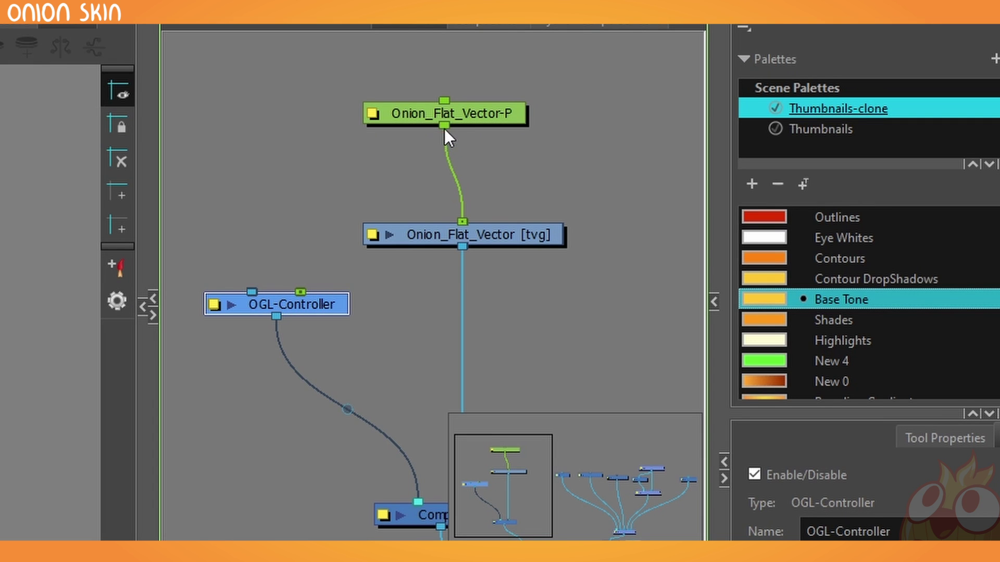
drag(445, 127, 288, 295)
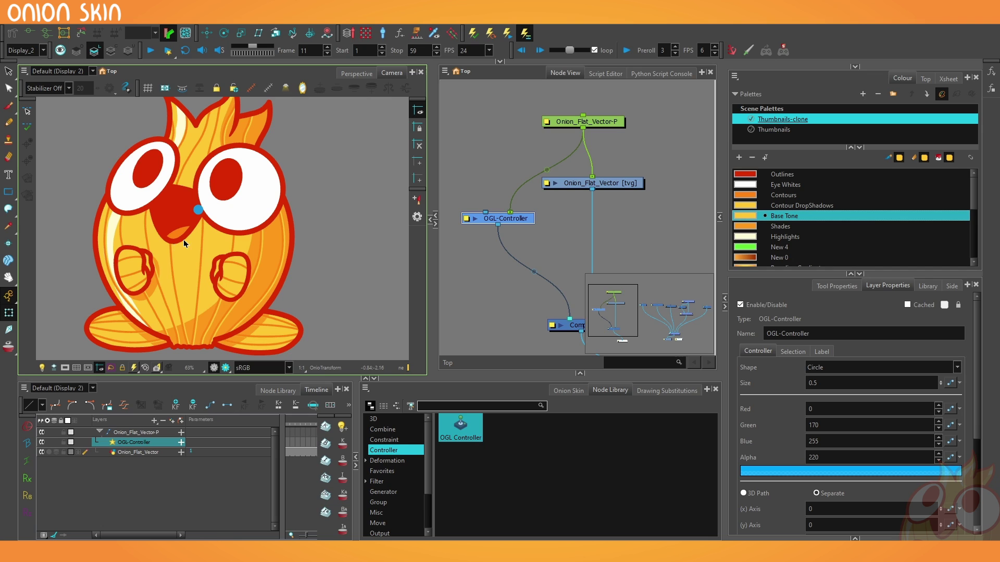
- Inspect the blue controller over the character, comparing the camera's render view with its OpenGL view
scroll(199, 220, up, 6)
scroll(204, 185, down, 5)
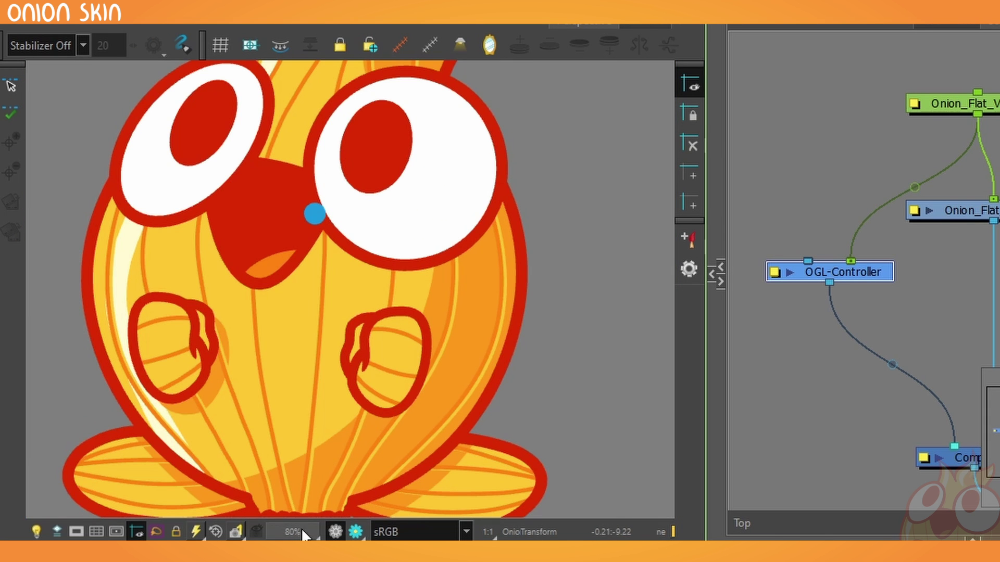
click(356, 532)
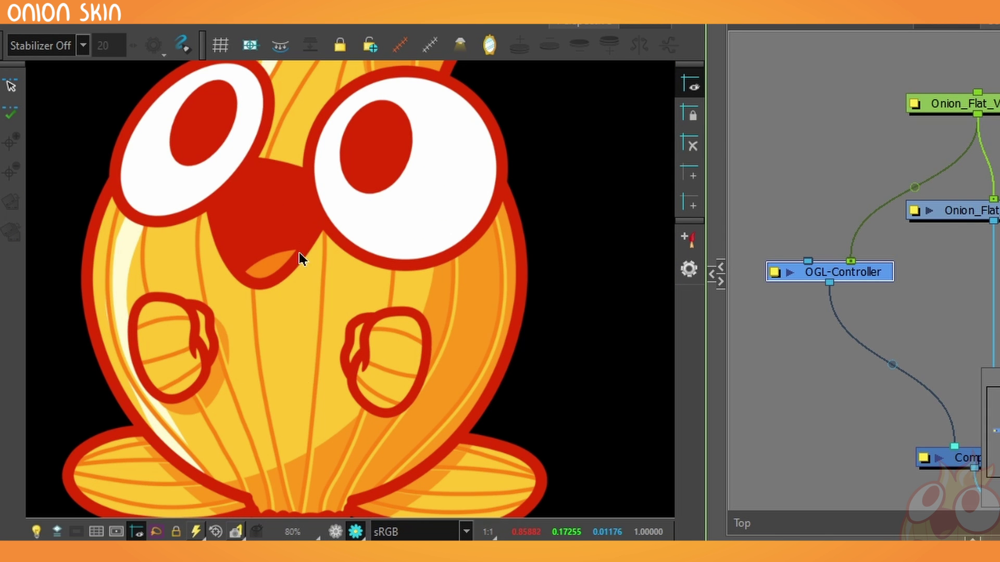
click(335, 532)
scroll(312, 232, down, 4)
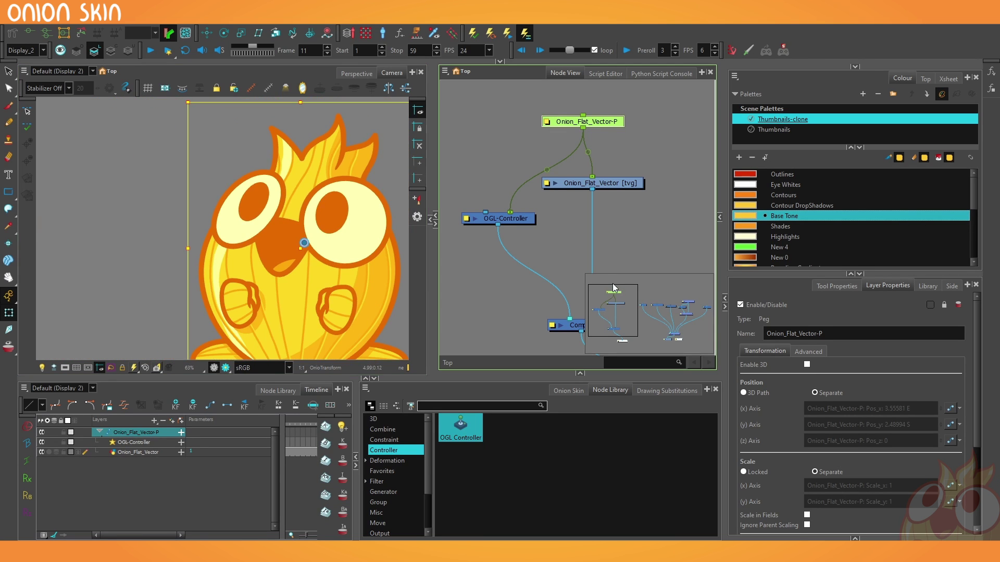
- Add a peg for the OGL-Controller node and insert it on the connection from Onion_Flat_Vector-P
click(502, 218)
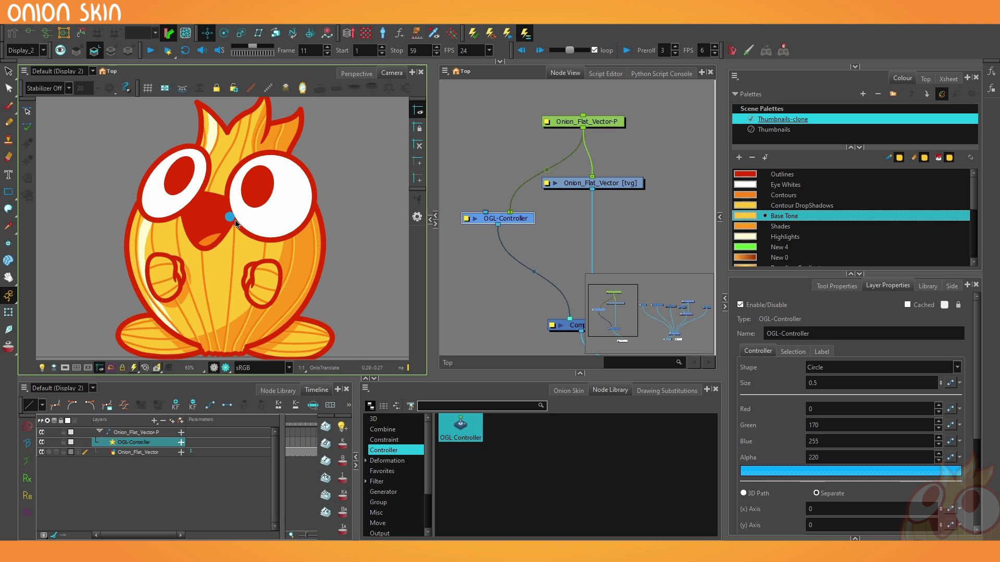
key(ctrl+p)
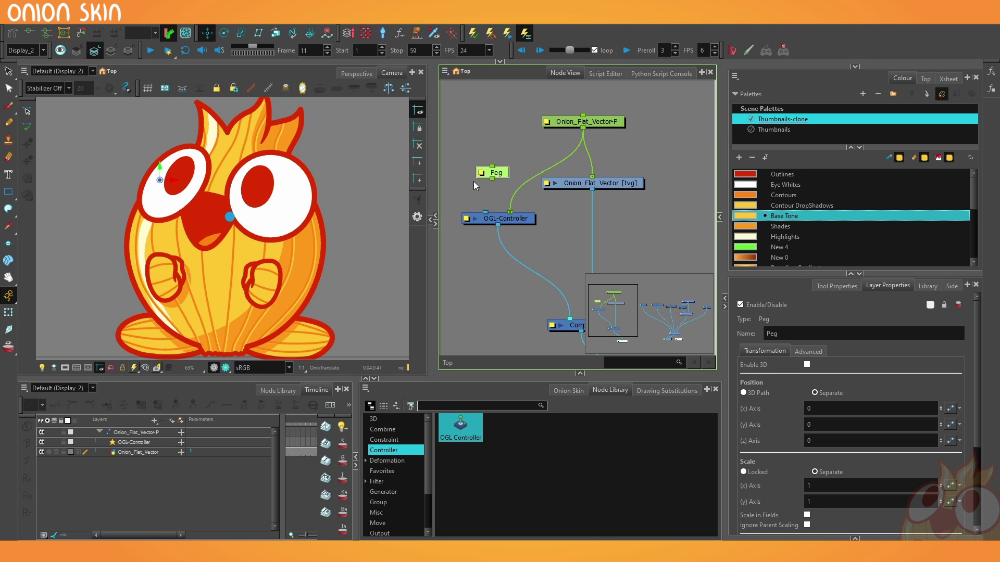
drag(507, 174, 526, 191)
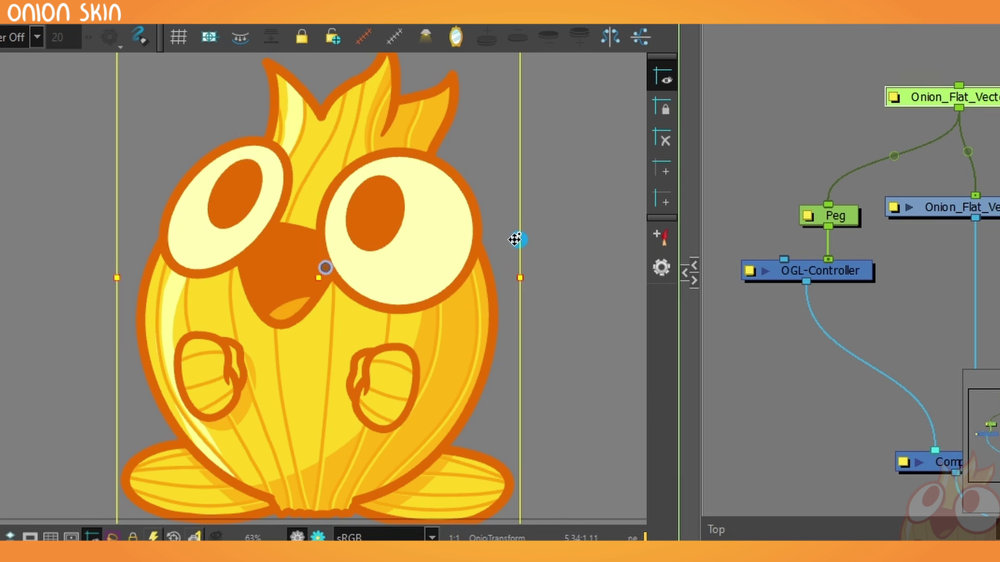
- Move the character around the camera view using the blue controller beside its body
drag(278, 209, 226, 229)
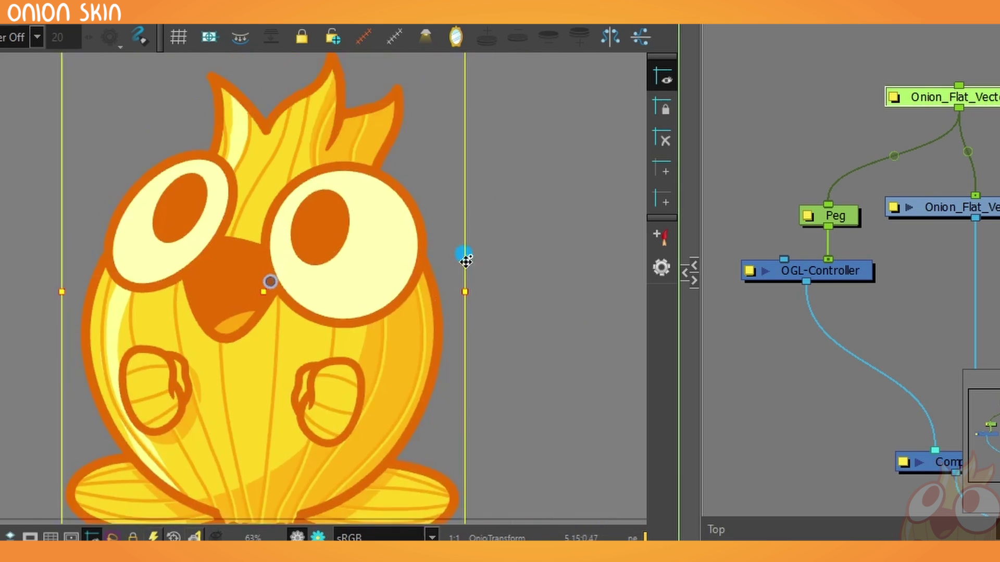
drag(465, 259, 515, 217)
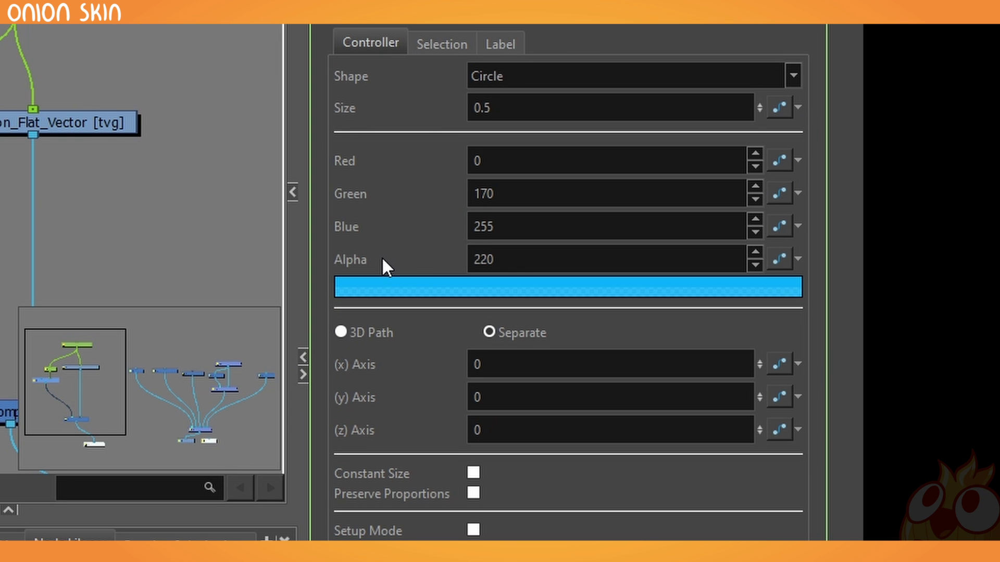
- Set the controller's colour to bright green with RGB values 0, 255 and 46
click(458, 282)
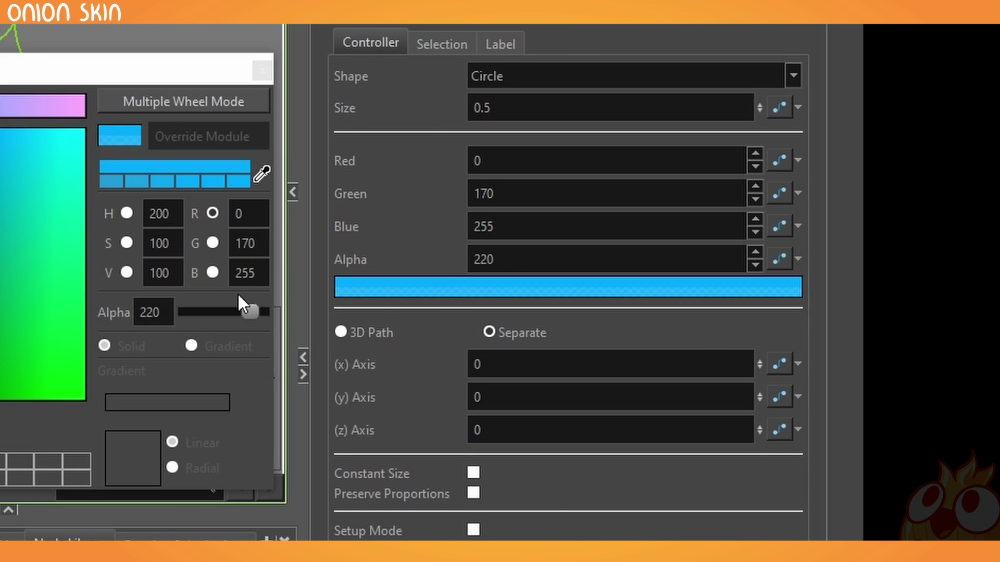
click(83, 350)
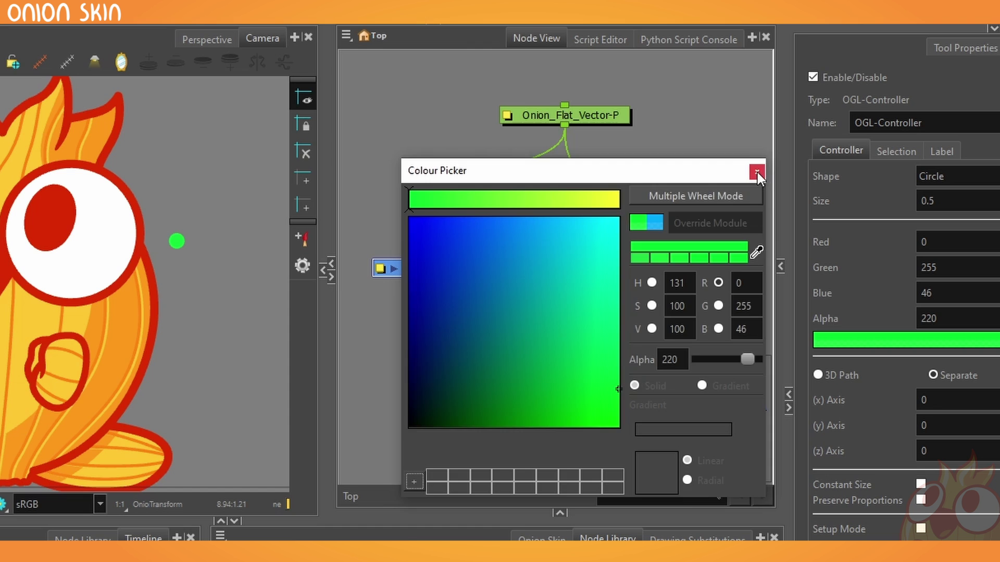
click(756, 172)
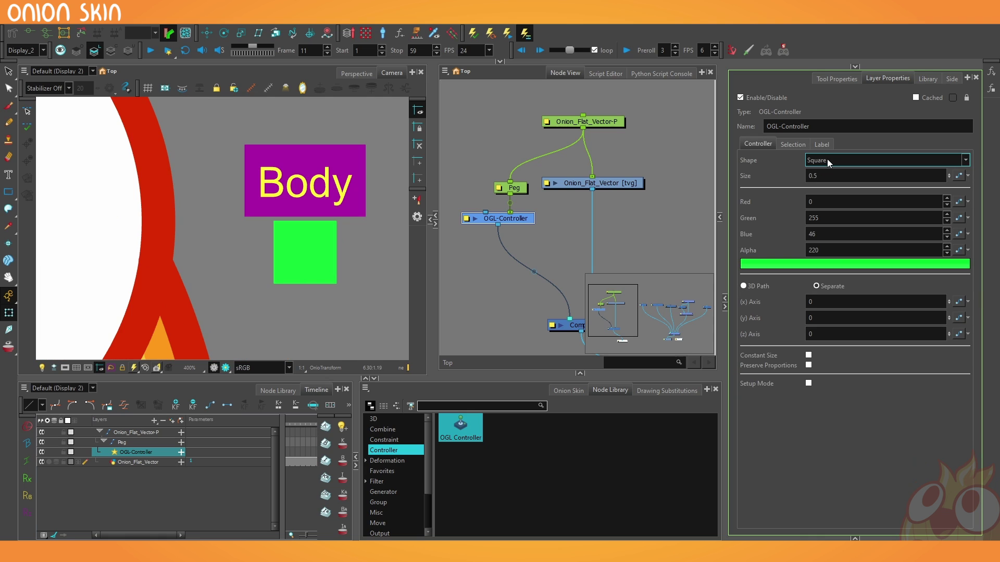
- Cycle the controller's shape from Square through Diamond and Triangle, ending on Donut
click(828, 162)
click(824, 193)
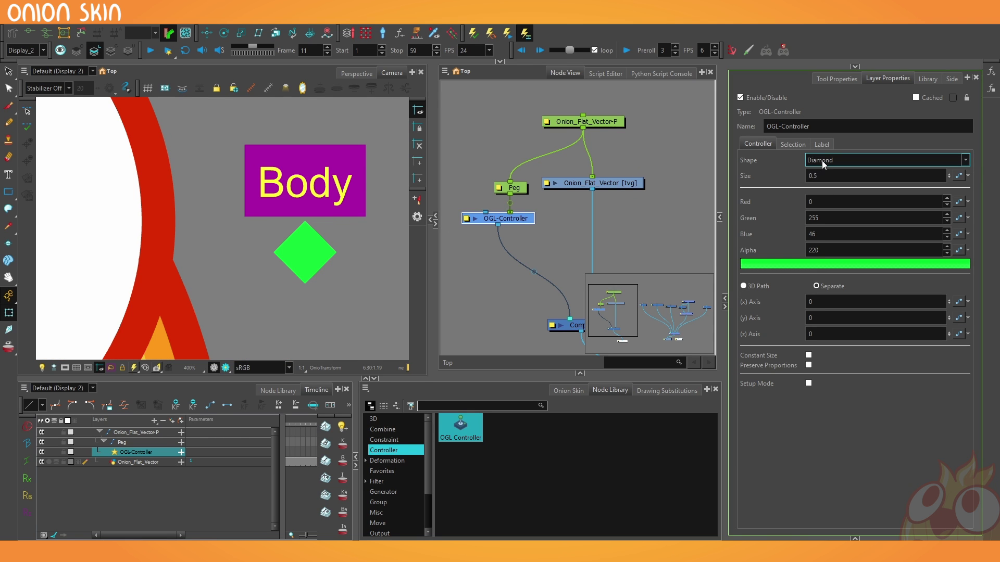
scroll(823, 165, up, 1)
scroll(824, 166, down, 2)
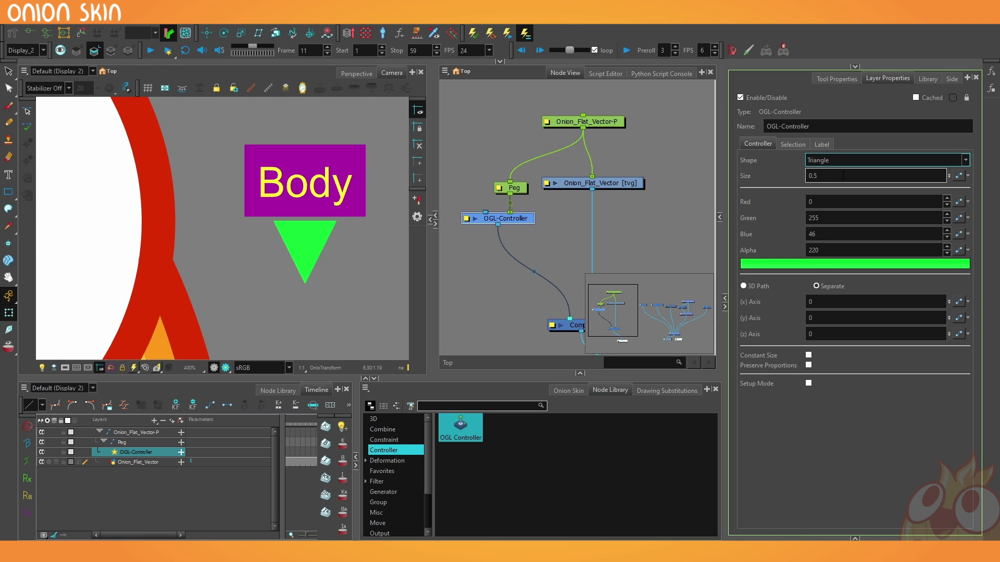
key(Down)
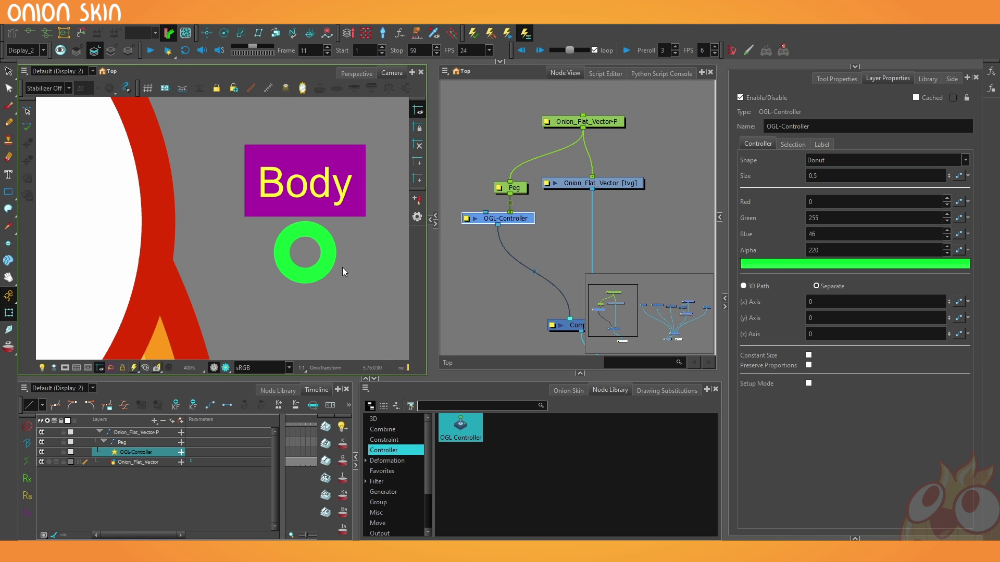
- Move the OGL-Controller node lower and connect the Onion_Flat_Vector drawing's output to its blue input port
drag(484, 215, 484, 244)
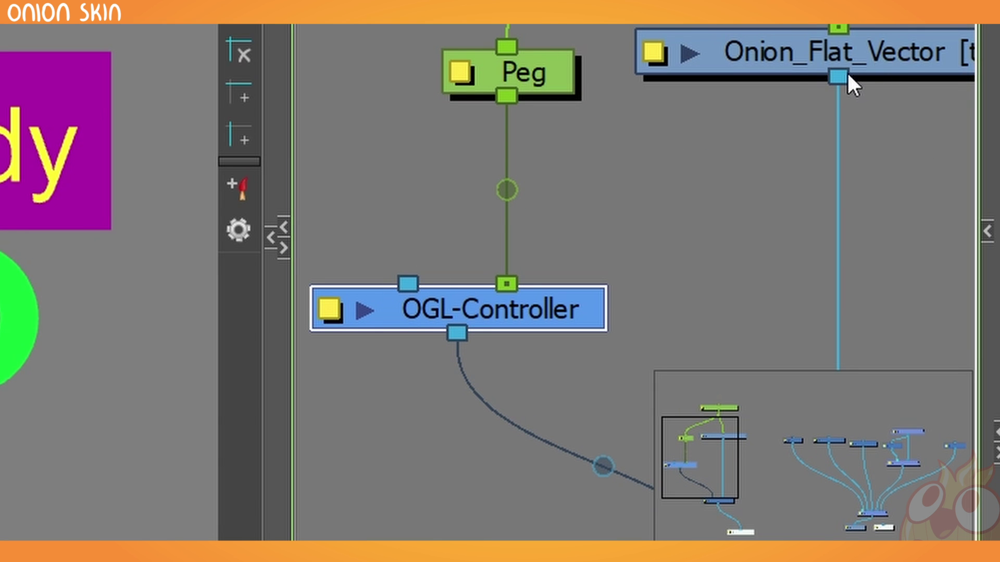
drag(847, 77, 408, 283)
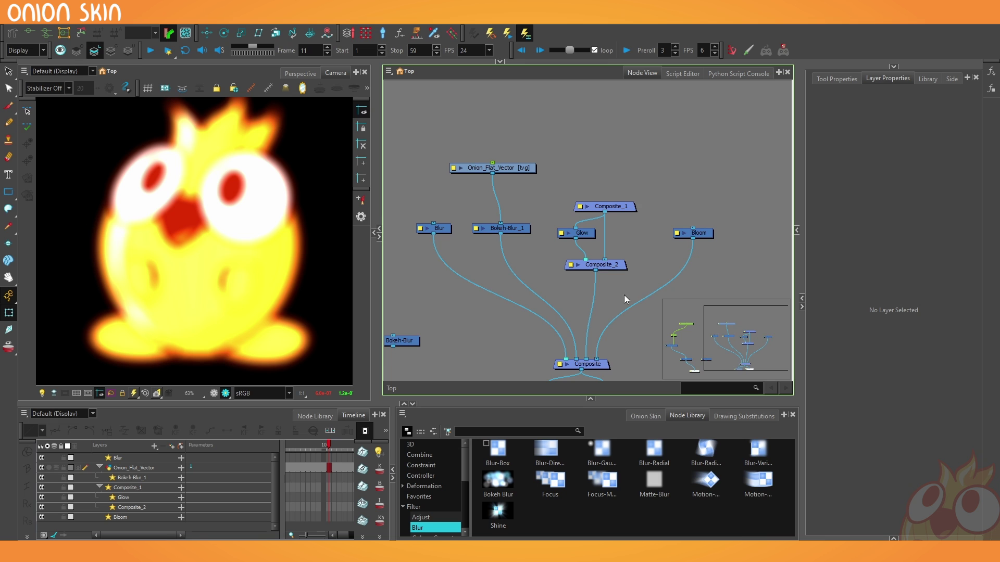
scroll(513, 258, up, 1)
drag(498, 218, 724, 225)
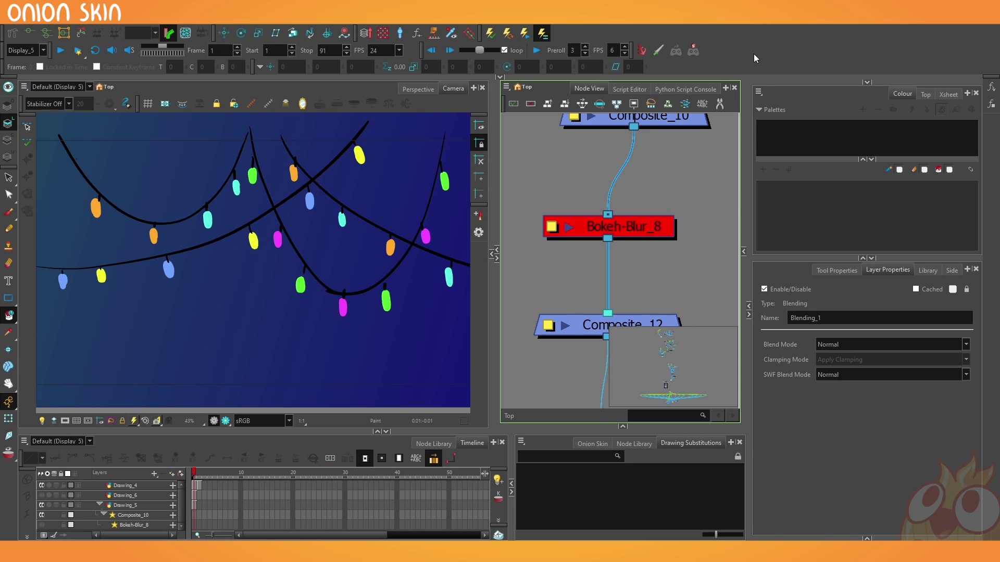
- Enable the Bokeh-Blur_8 node and try its Blades shape type followed by another shape type
click(653, 234)
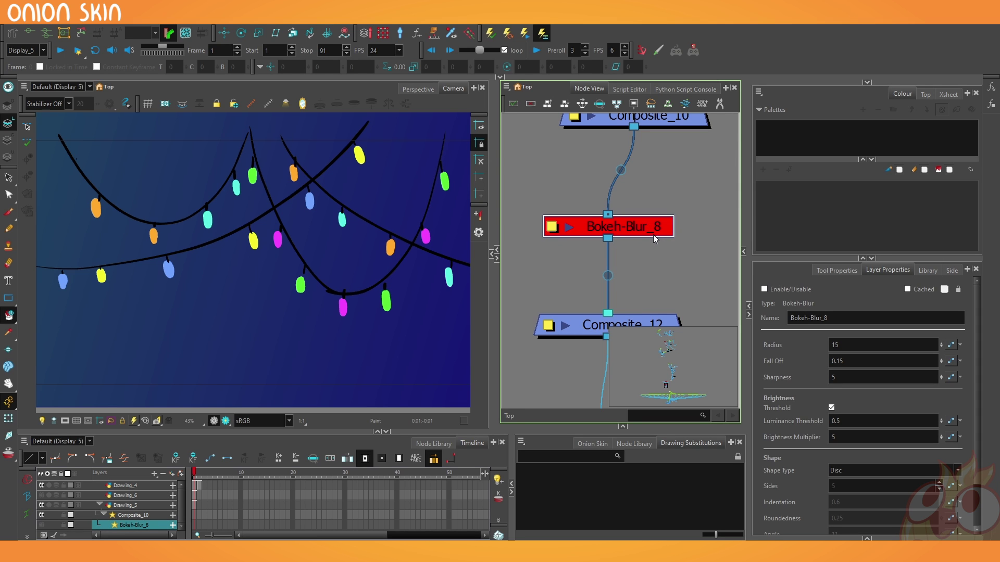
key(d)
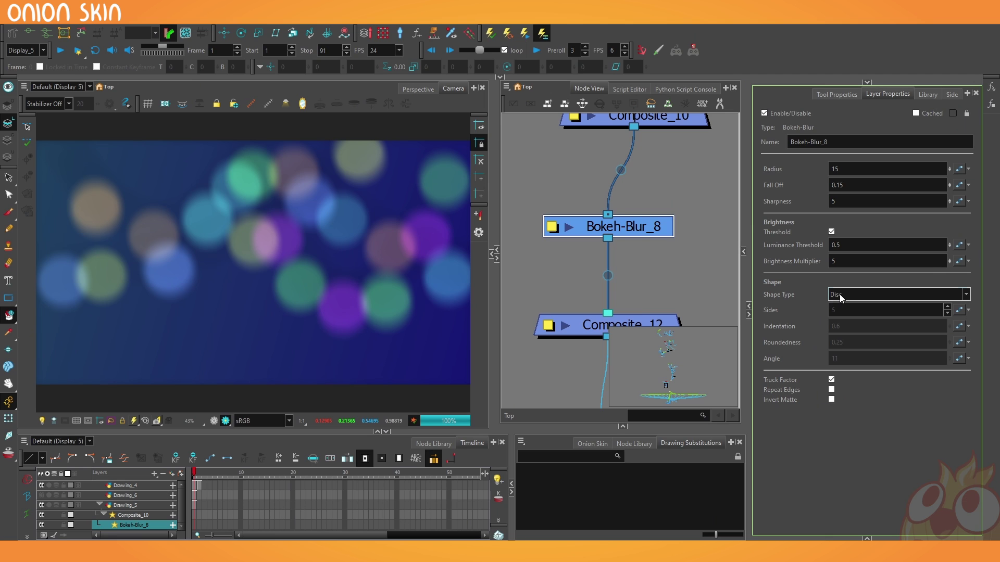
click(840, 295)
click(850, 307)
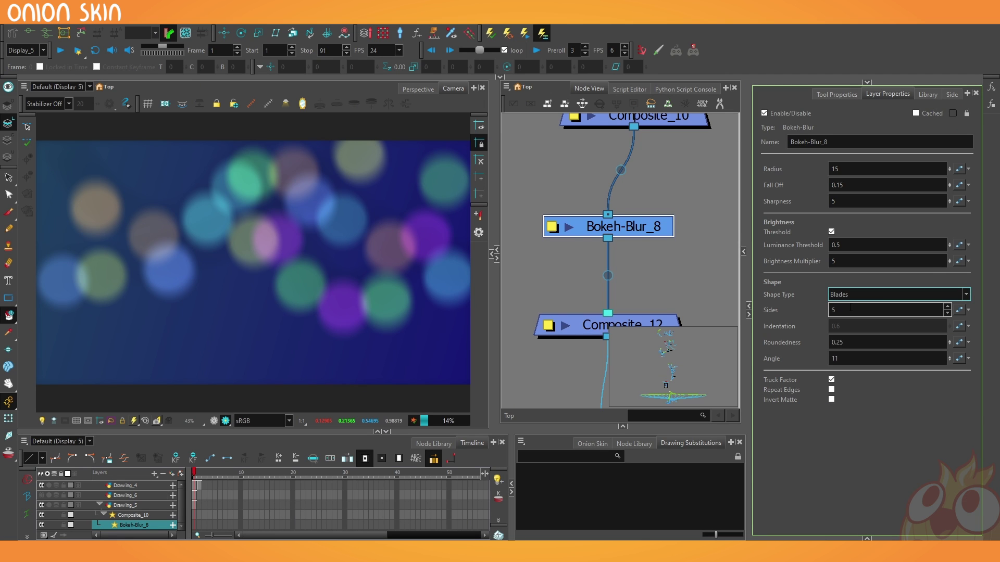
click(838, 295)
click(846, 324)
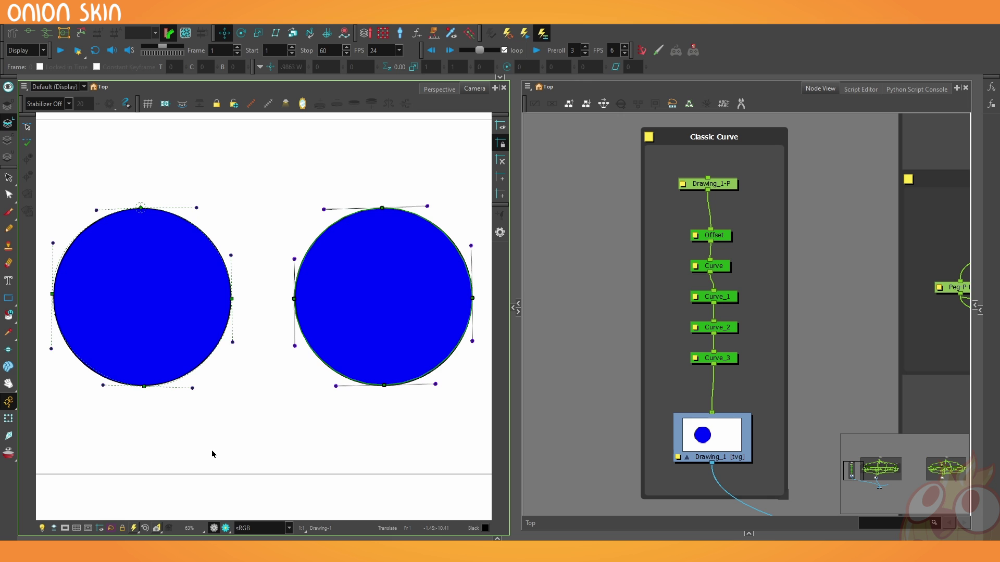
- Move the right-hand curve point of the left Classic Curve circle slightly inward
mouse_move(232, 298)
mouse_down()
mouse_move(223, 297)
mouse_move(253, 292)
mouse_move(219, 295)
mouse_up()
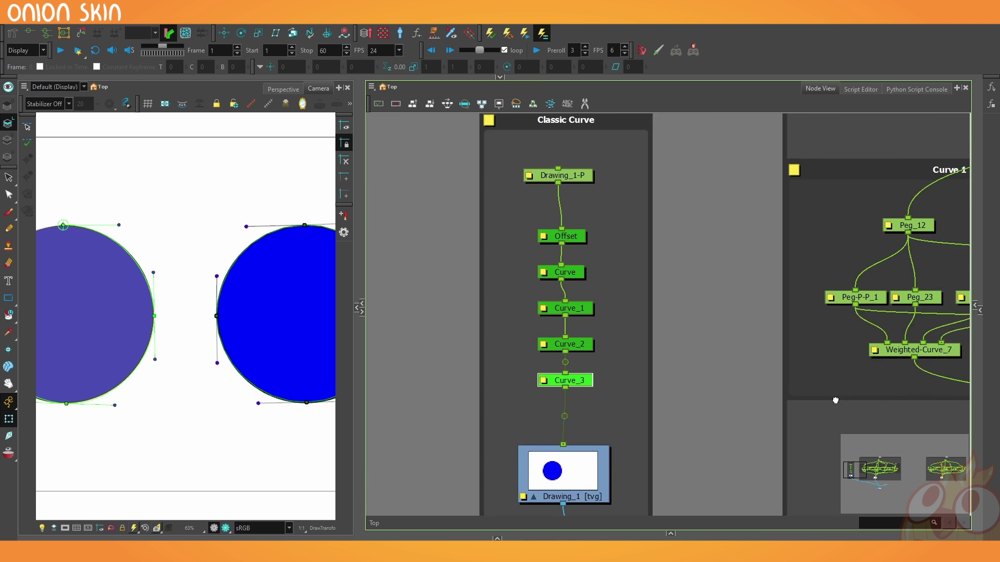
- Select the upper peg of Curve 2 in the Weighted Curve group and translate it up and to the left
drag(835, 400, 180, 402)
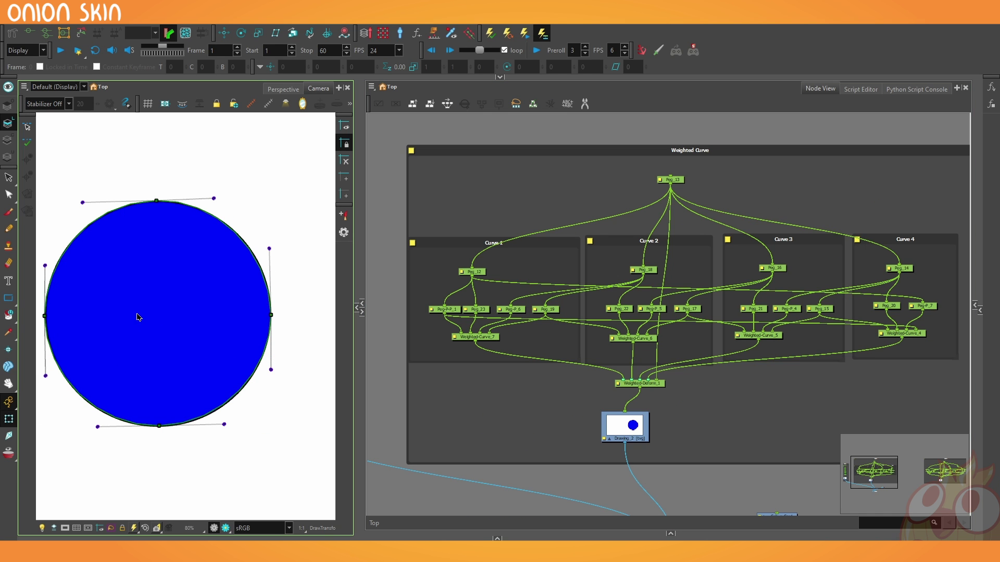
click(648, 269)
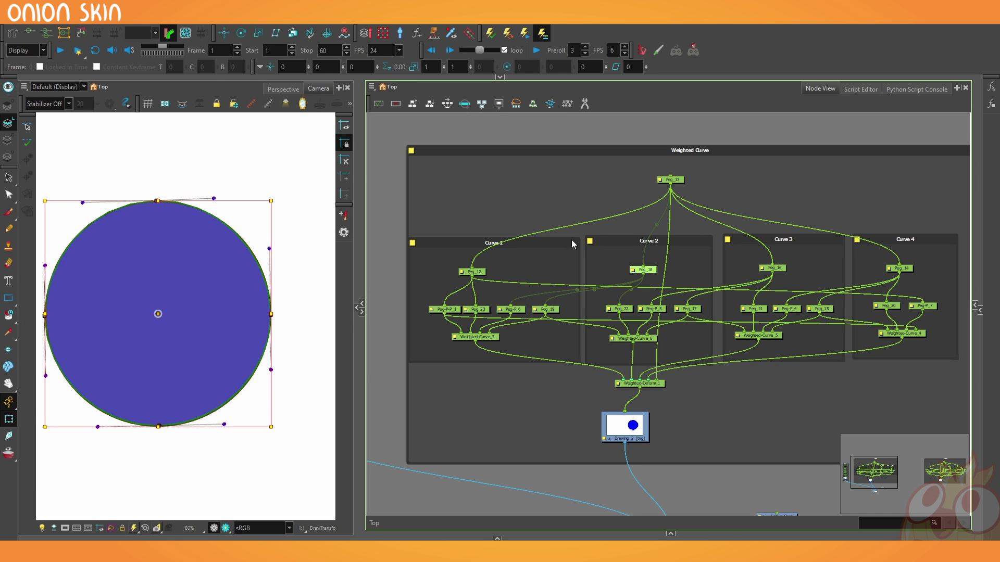
click(225, 34)
drag(212, 193, 198, 176)
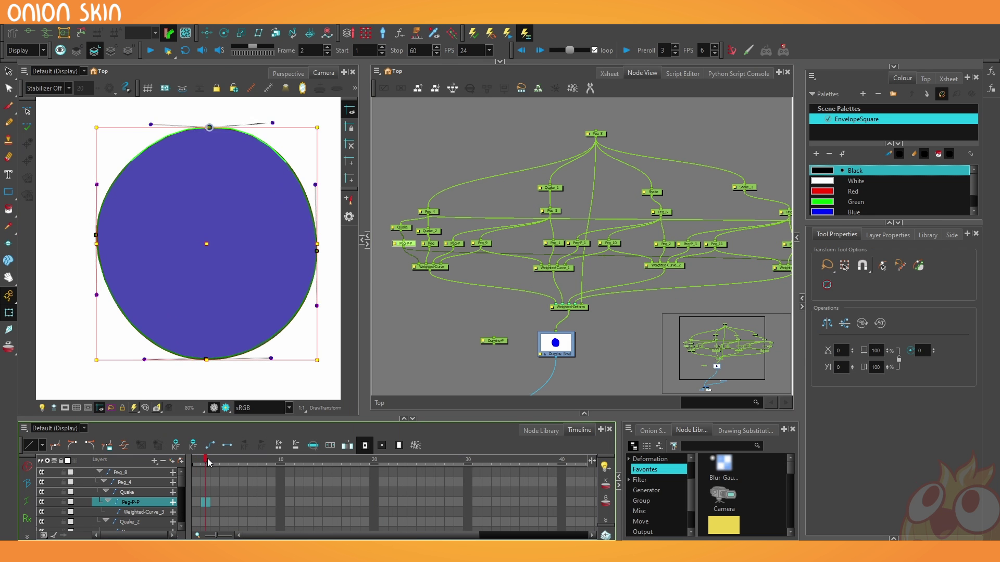
- Scrub the timeline to compare the weighted curve's motion with both Quake nodes enabled and with each one disabled
mouse_move(205, 468)
mouse_down()
mouse_move(578, 489)
mouse_move(535, 486)
mouse_up()
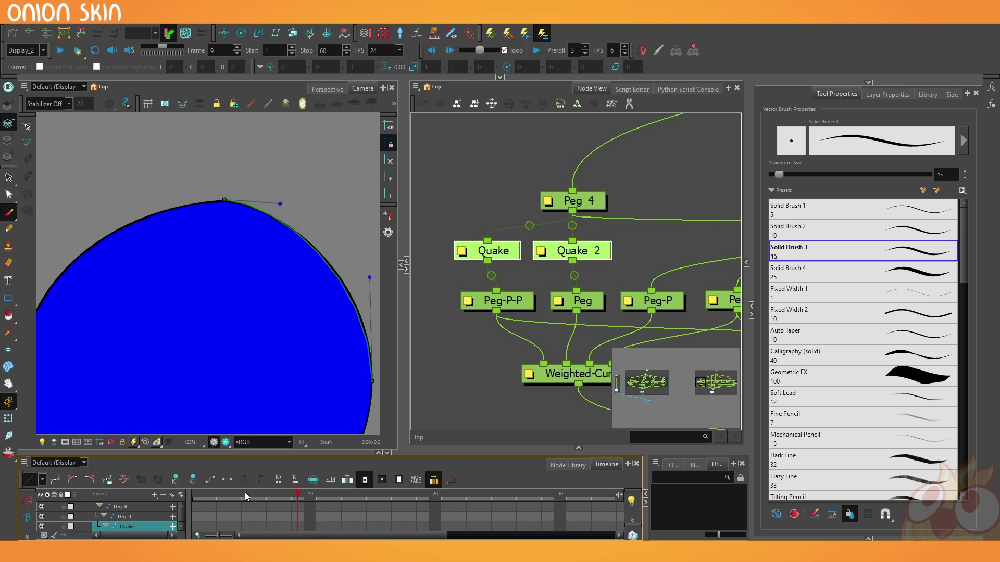
mouse_move(245, 496)
mouse_down()
mouse_move(193, 499)
mouse_move(494, 491)
mouse_up()
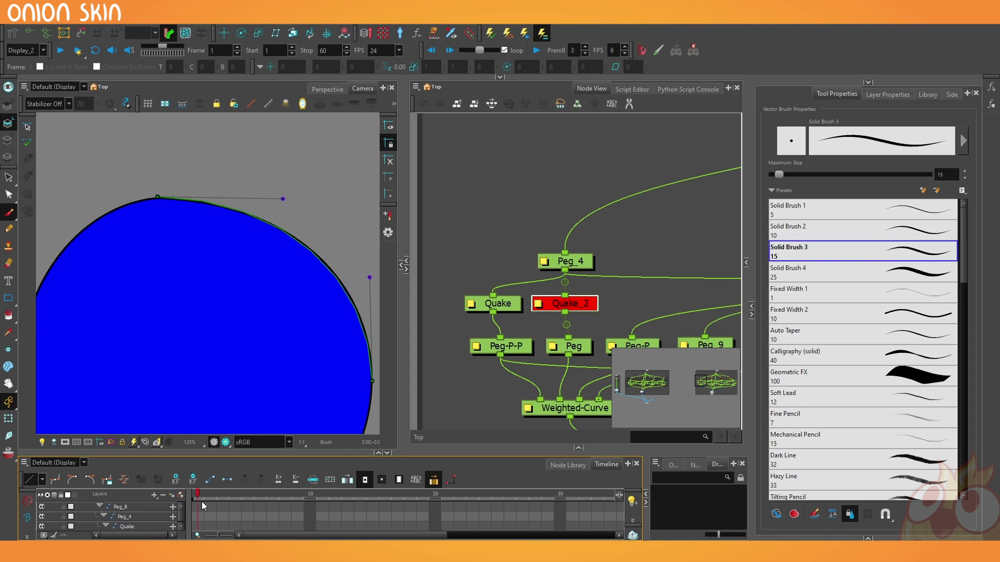
drag(489, 493, 473, 502)
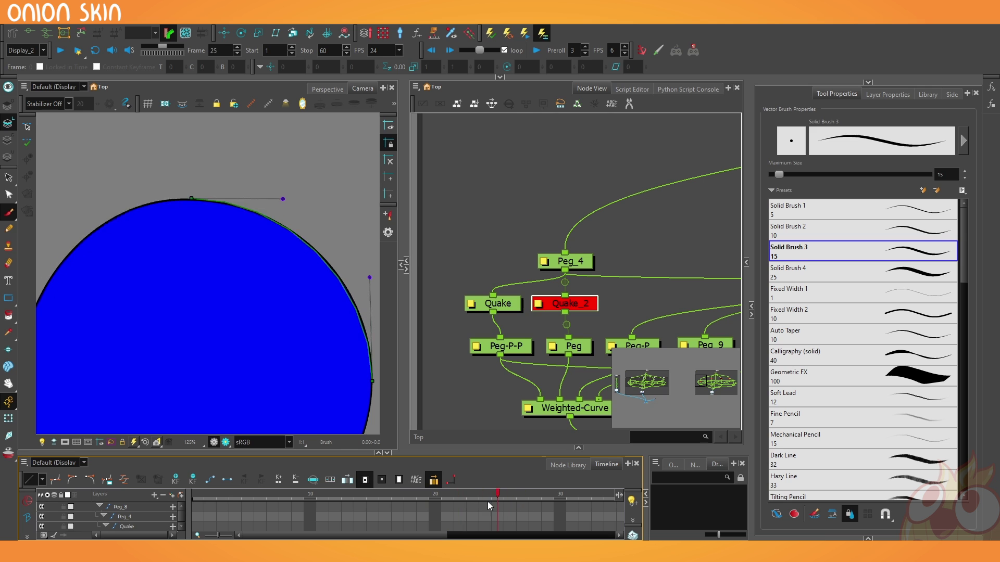
click(535, 527)
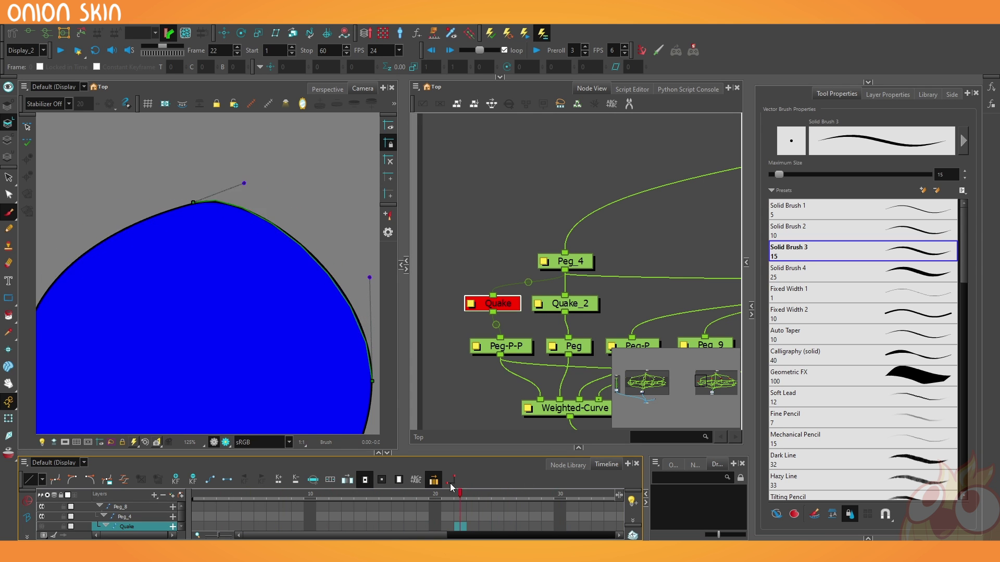